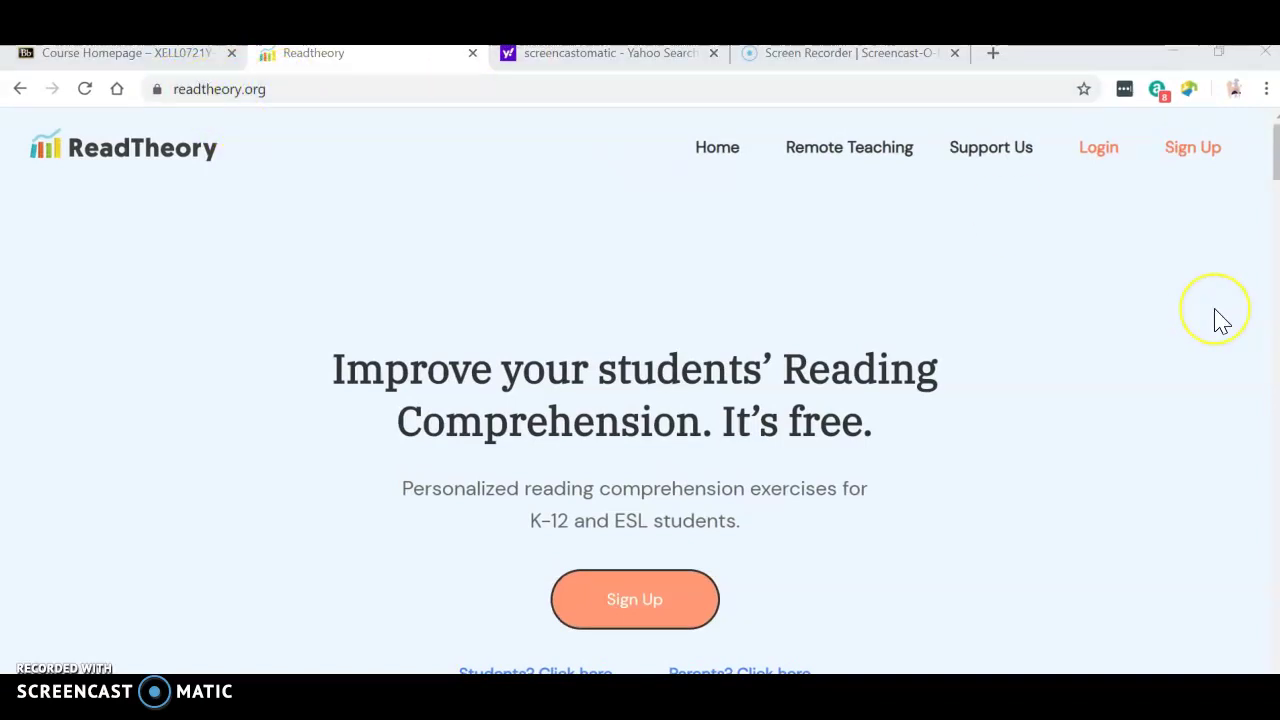
- Log in to the ReadTheory student account to reach the Grade 2 'Musical Instruments' quiz
{"action": "left_click", "coordinate": [1115, 158]}
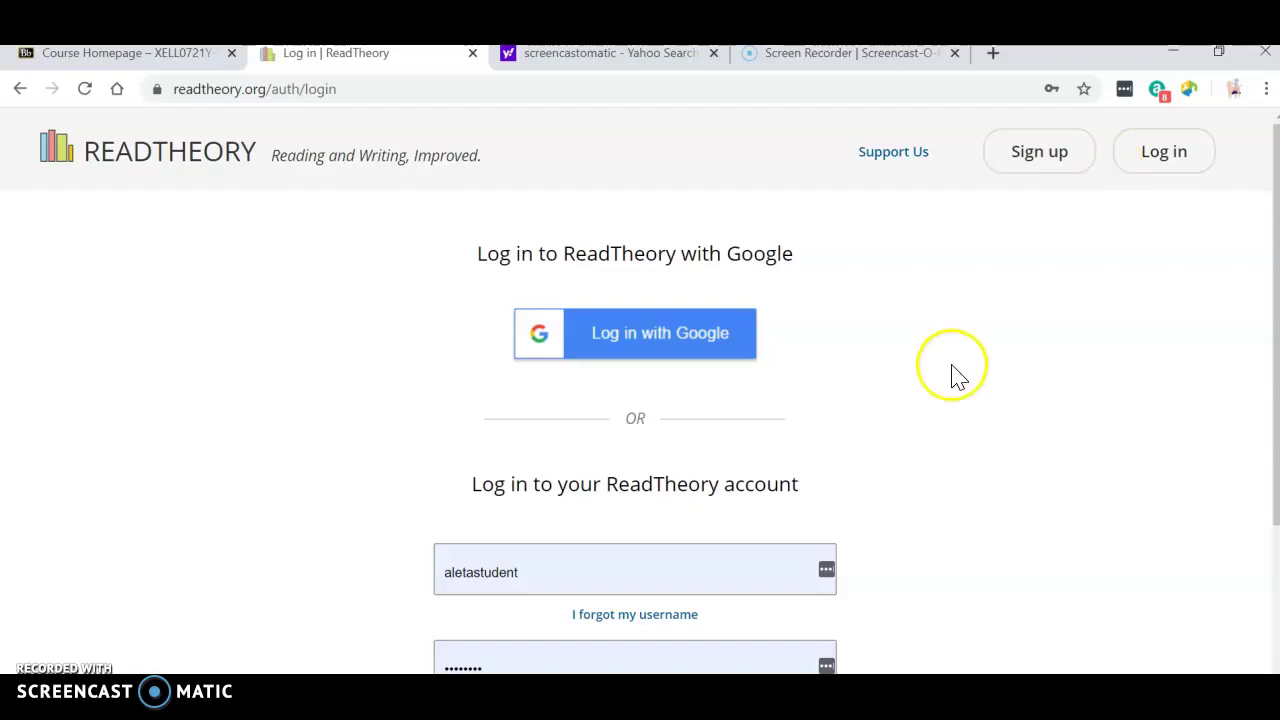
{"action": "scroll", "coordinate": [951, 374], "scroll_direction": "down", "scroll_amount": 1}
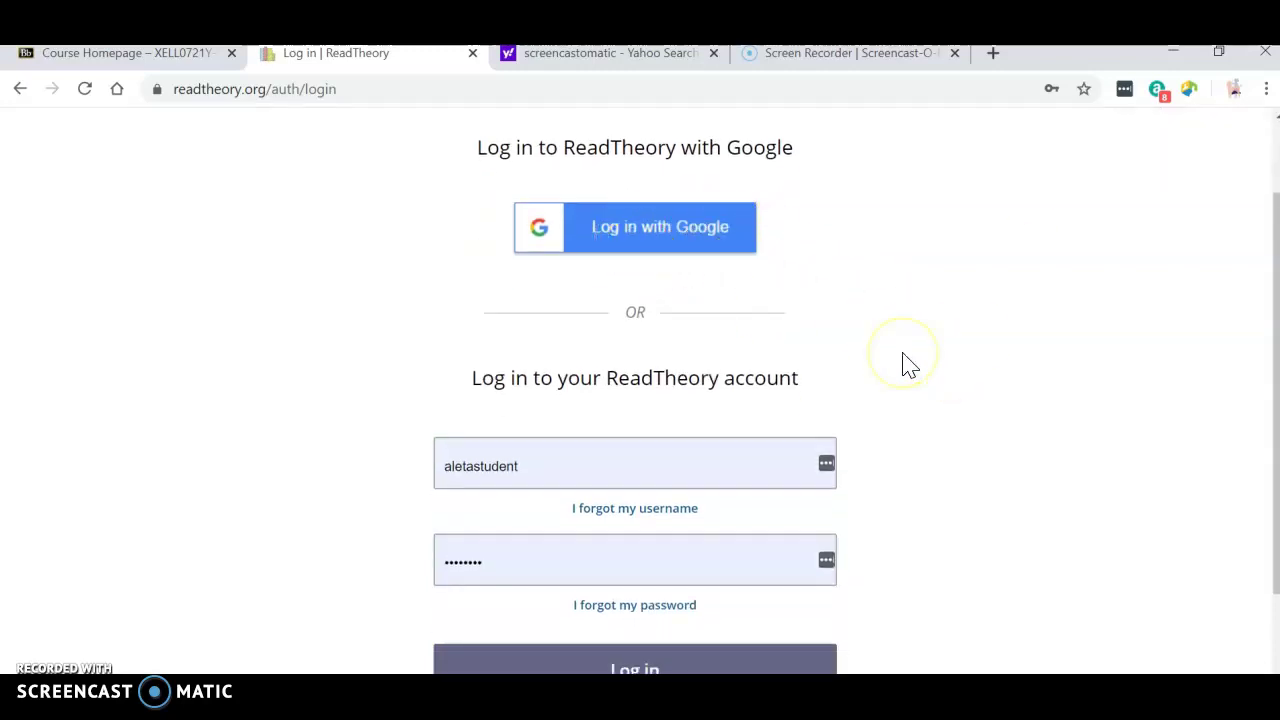
{"action": "scroll", "coordinate": [905, 365], "scroll_direction": "down", "scroll_amount": 2}
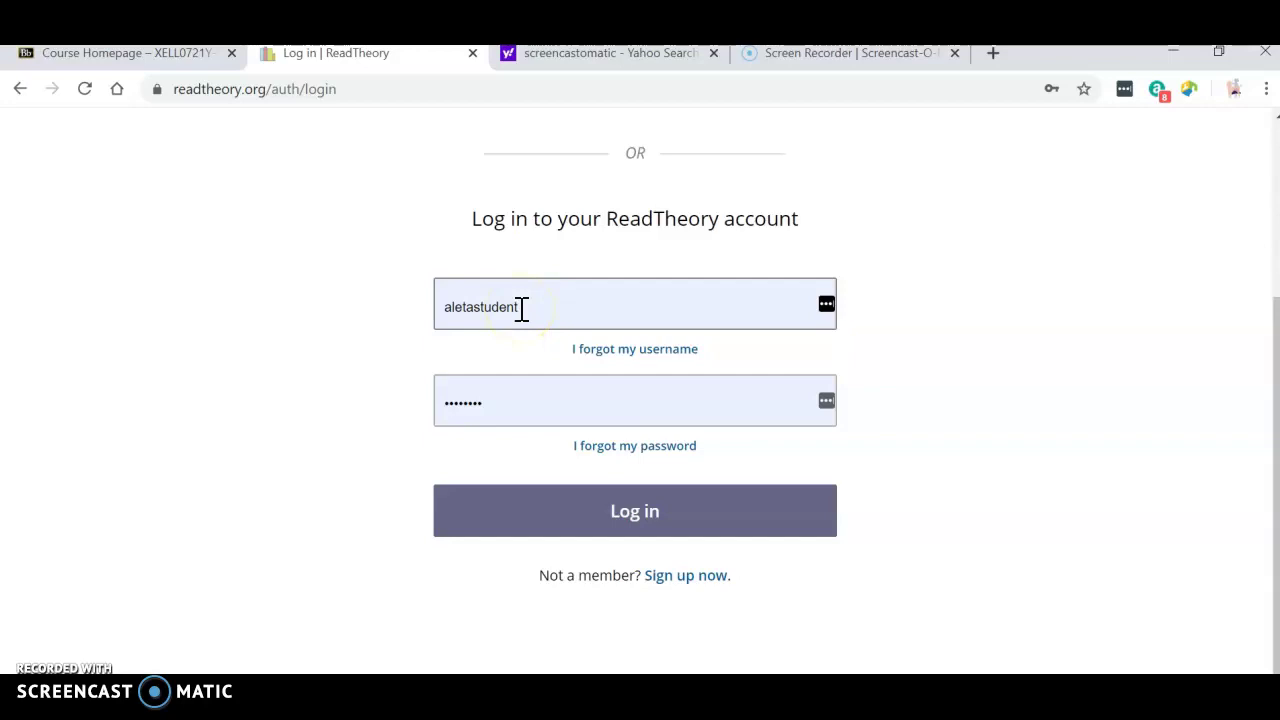
{"action": "left_click", "coordinate": [445, 406]}
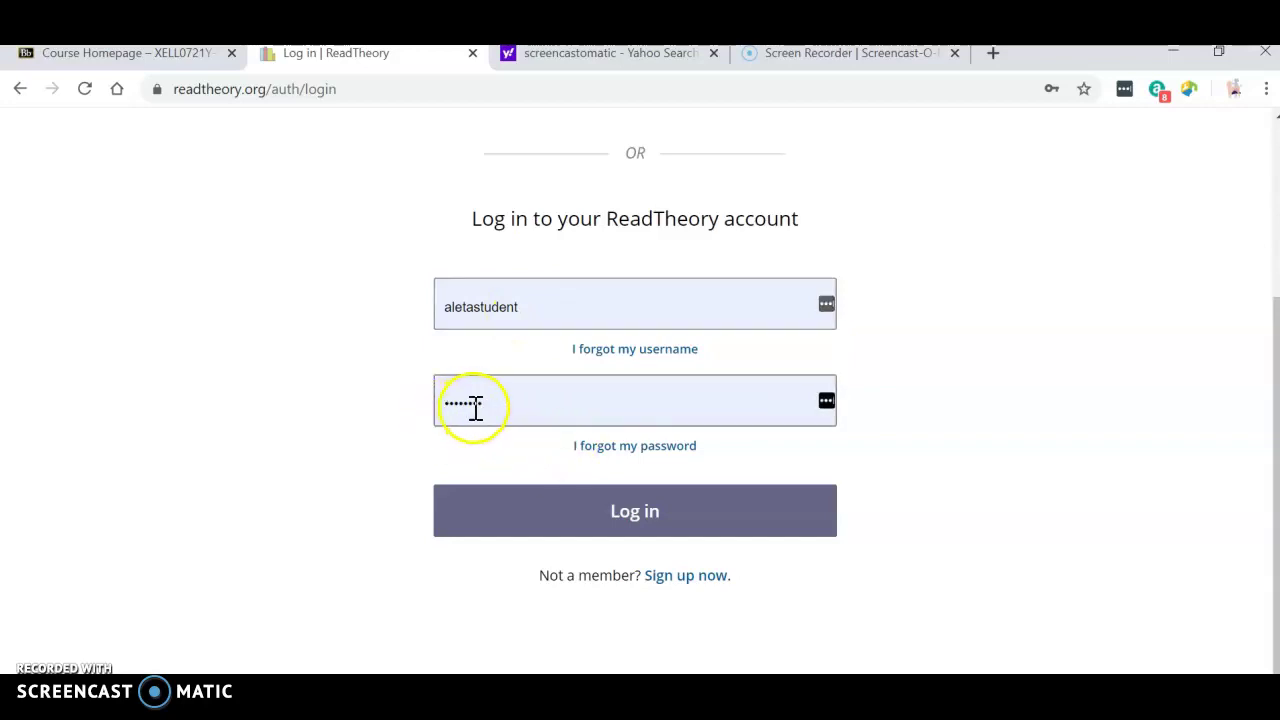
{"action": "left_click", "coordinate": [609, 514]}
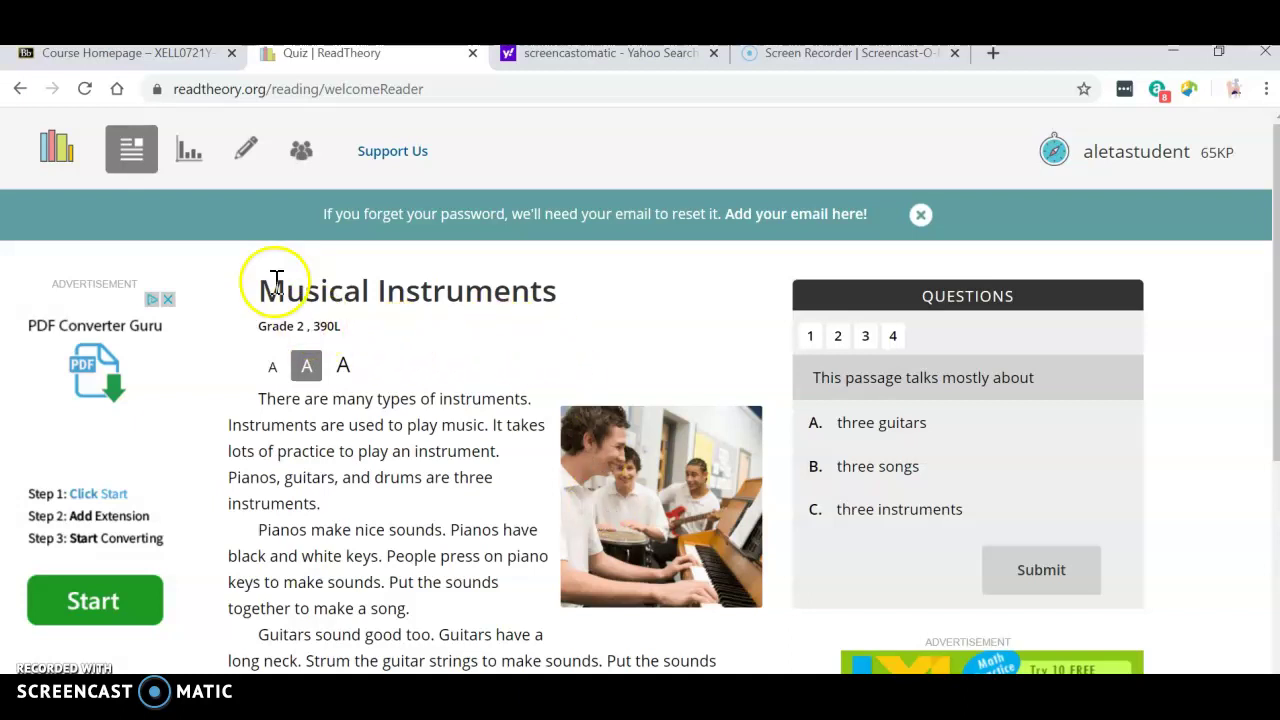
- Answer question 1 with 'three instruments' and submit it
{"action": "scroll", "coordinate": [486, 334], "scroll_direction": "down", "scroll_amount": 2}
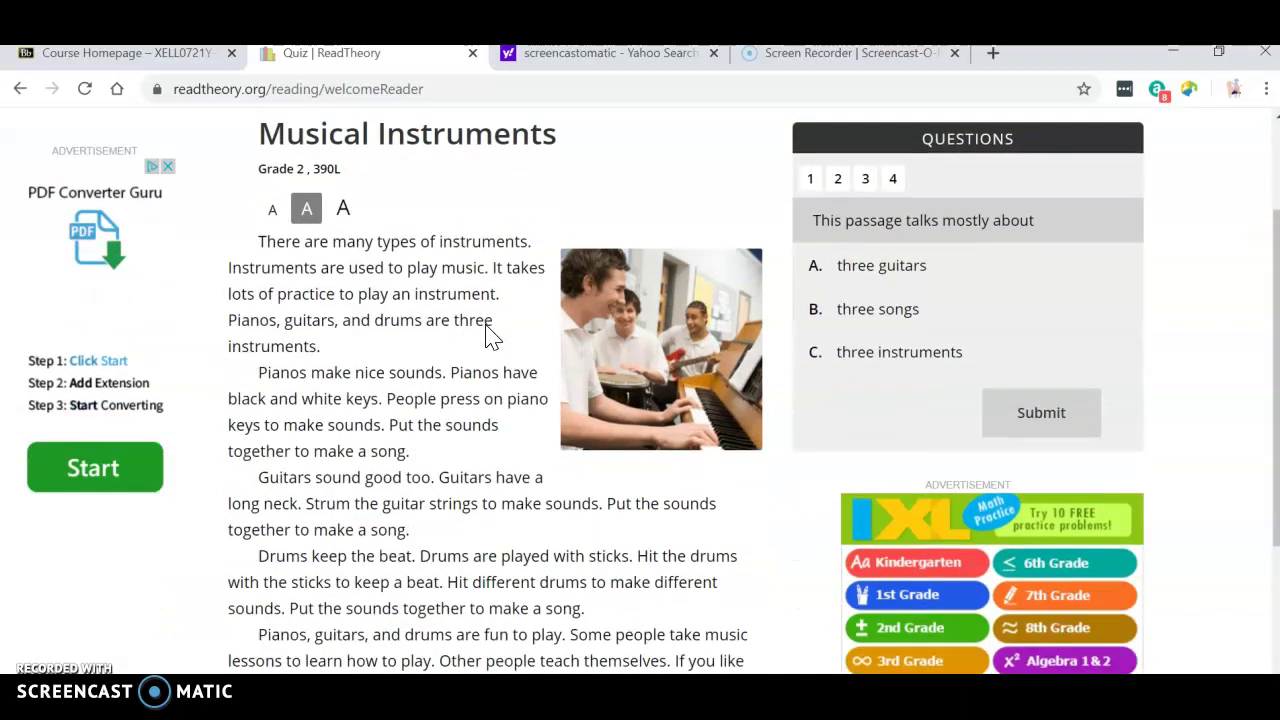
{"action": "left_click", "coordinate": [928, 278]}
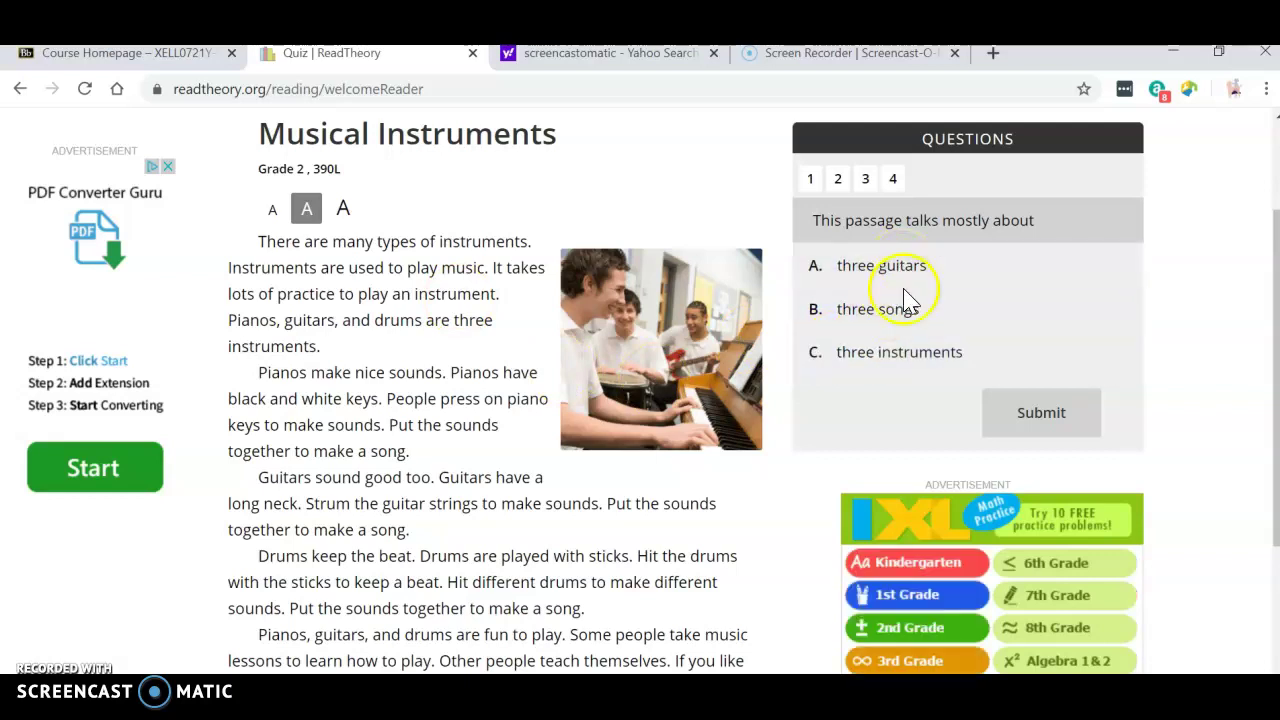
{"action": "left_click", "coordinate": [907, 362]}
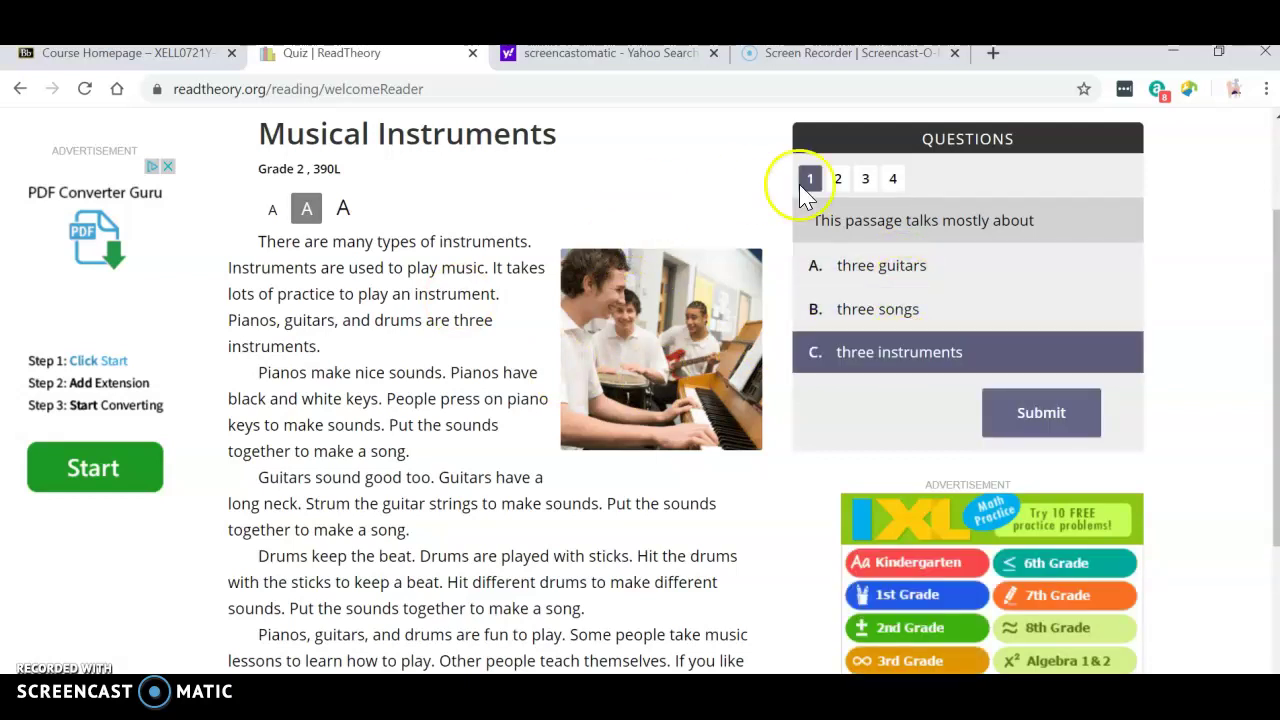
{"action": "left_click", "coordinate": [1051, 413]}
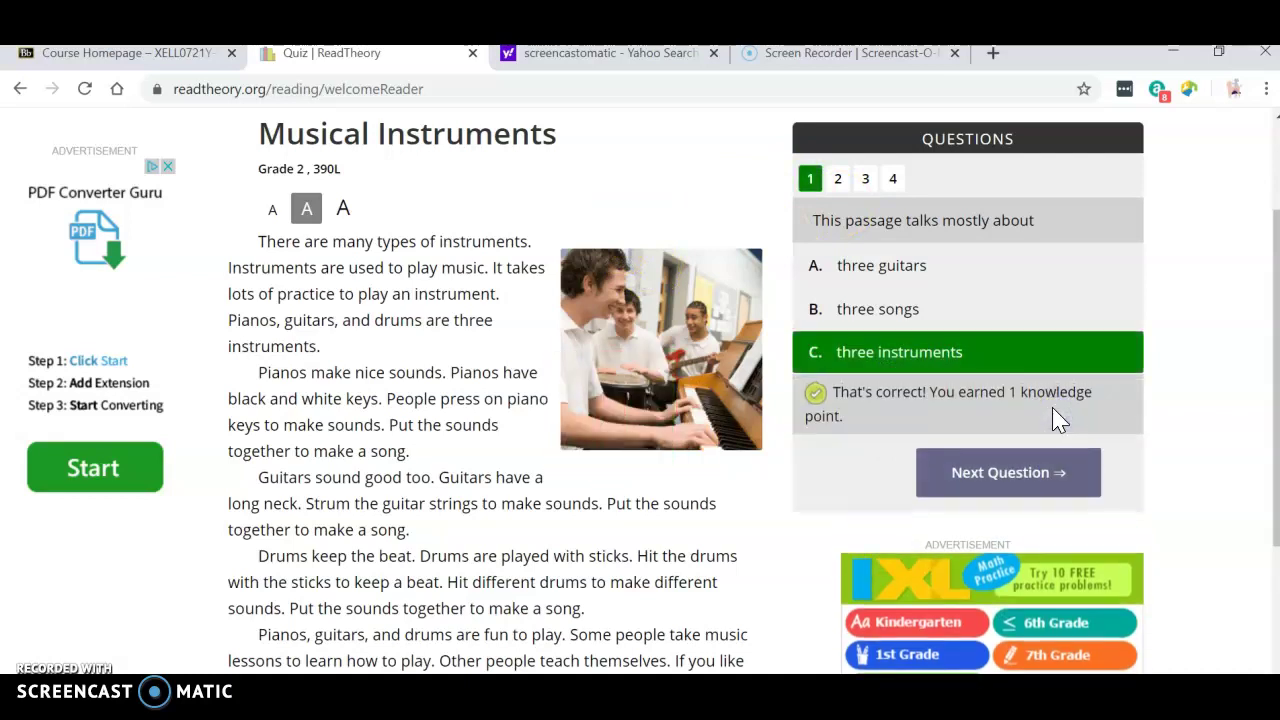
{"action": "left_click", "coordinate": [980, 474]}
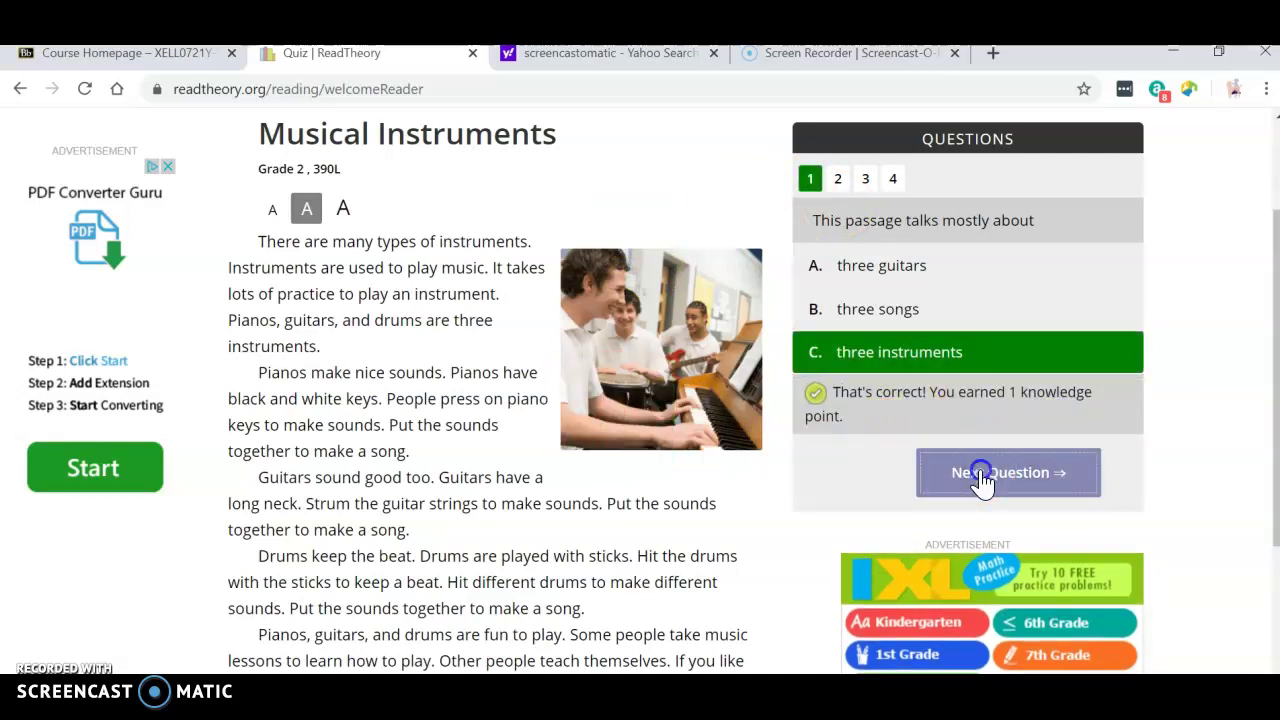
- Answer the challenge question with 'guitar', then choose 'have strings' for question 3
{"action": "scroll", "coordinate": [983, 475], "scroll_direction": "down", "scroll_amount": 2}
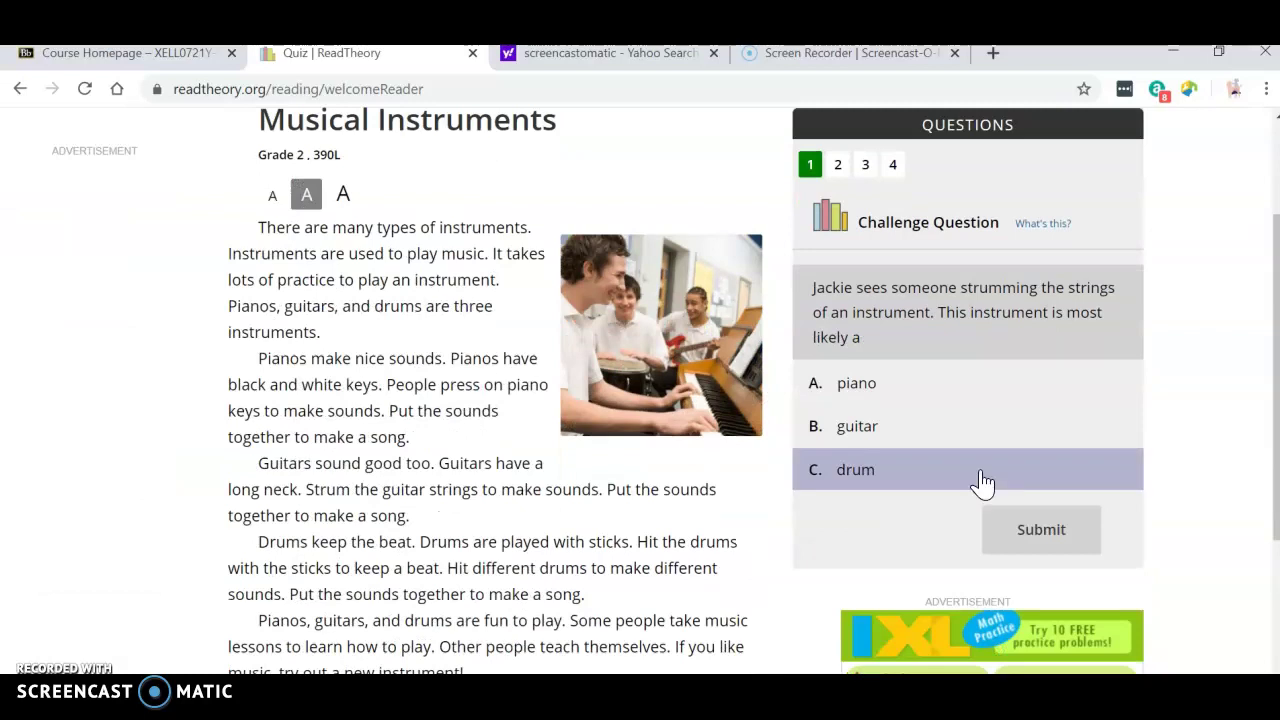
{"action": "left_click", "coordinate": [907, 428]}
{"action": "left_click", "coordinate": [1046, 529]}
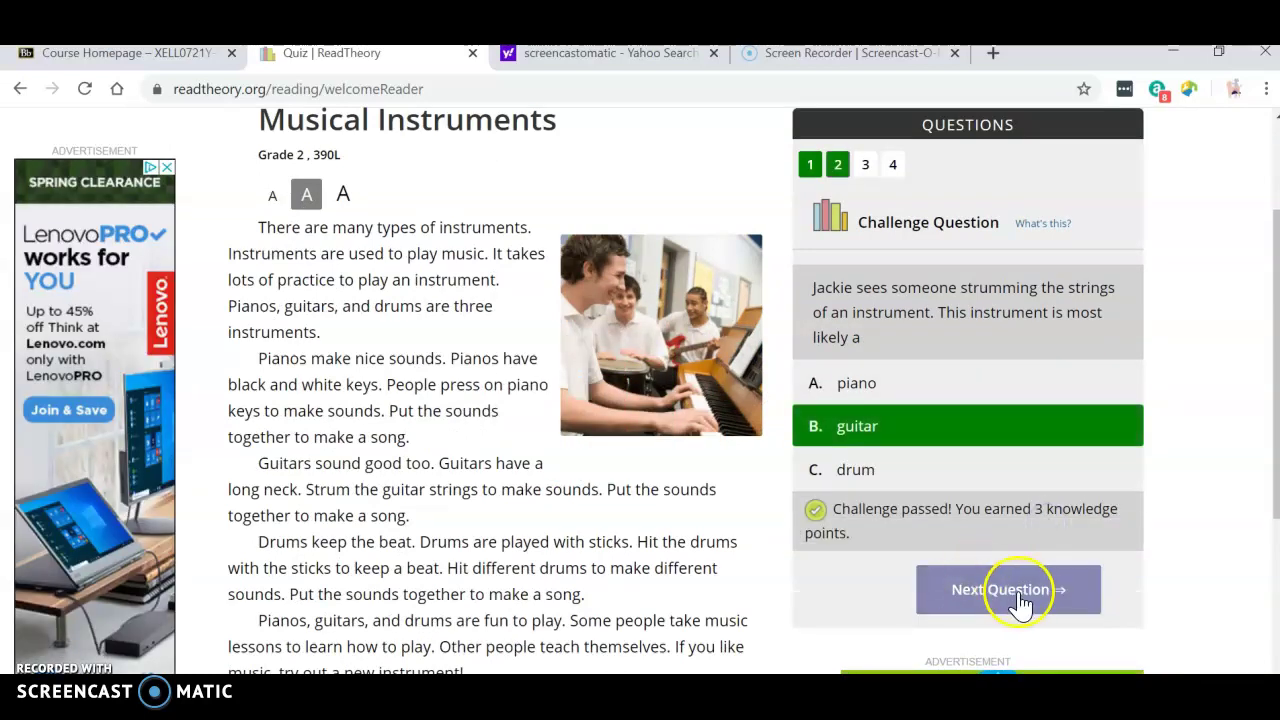
{"action": "left_click", "coordinate": [1022, 592]}
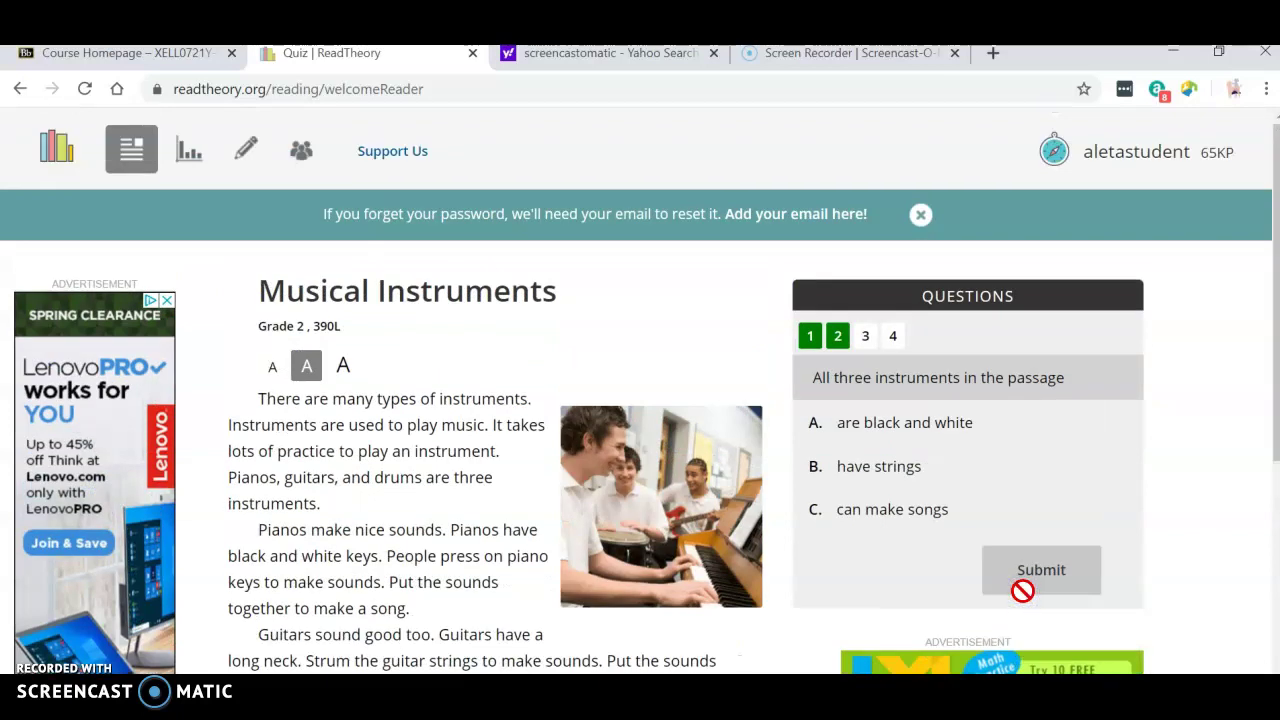
{"action": "left_click", "coordinate": [884, 463]}
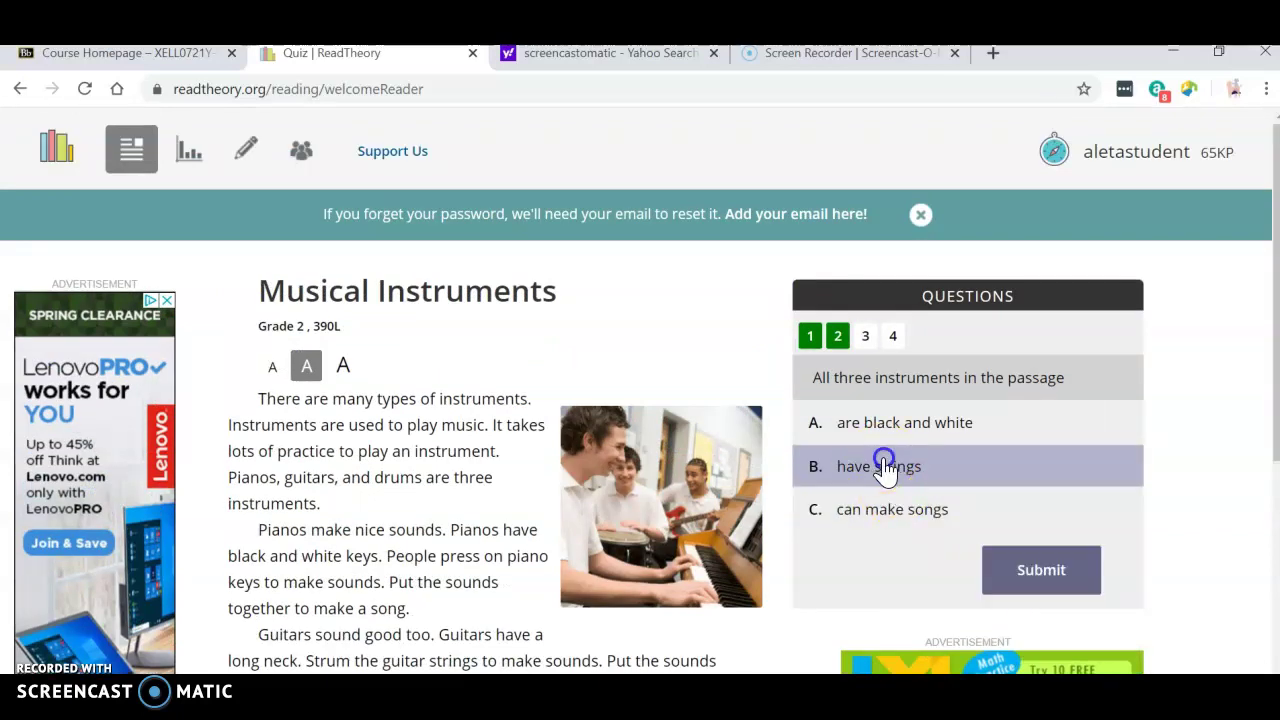
- Submit 'have strings' for question 3, read the explanation, and move to question 4
{"action": "left_click", "coordinate": [1029, 566]}
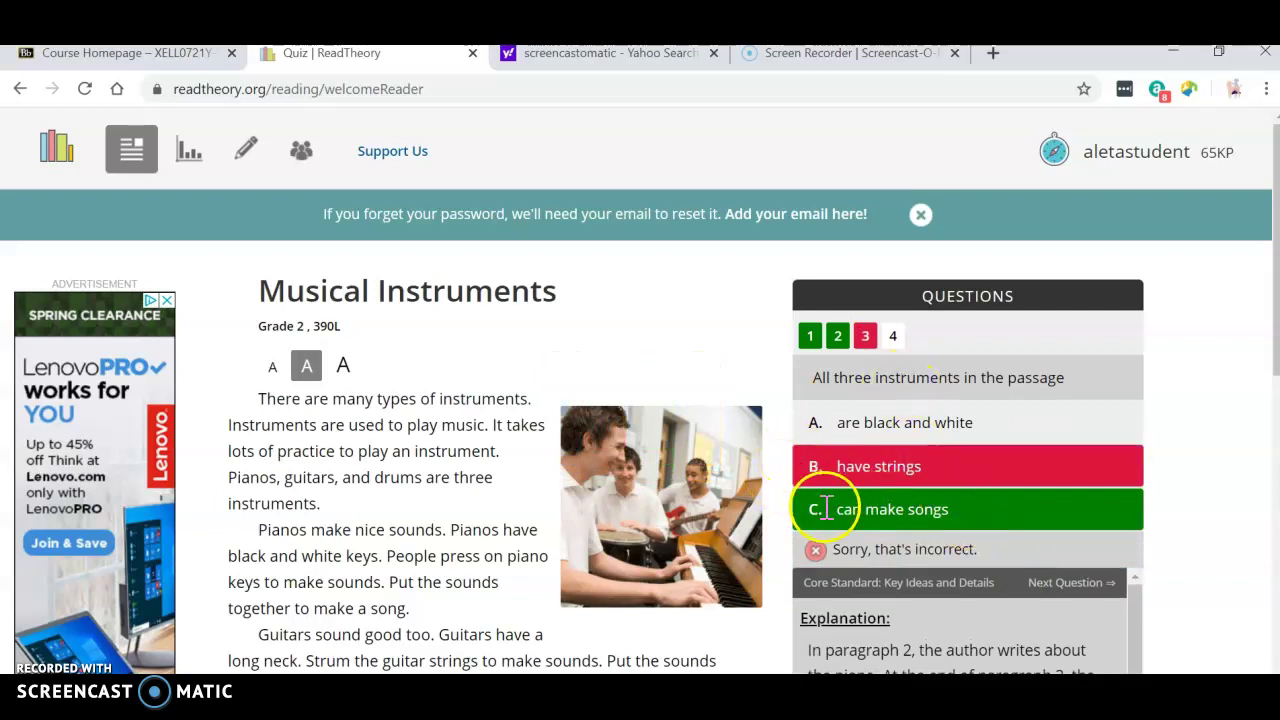
{"action": "scroll", "coordinate": [914, 557], "scroll_direction": "down", "scroll_amount": 2}
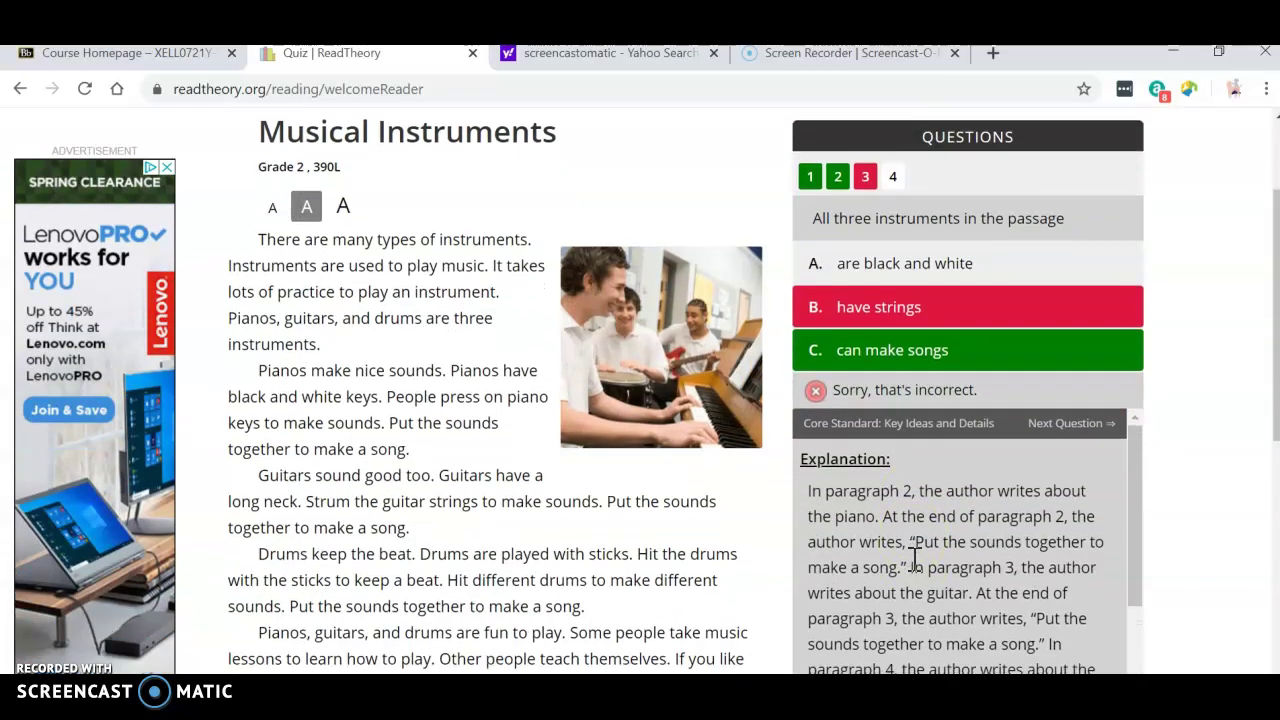
{"action": "scroll", "coordinate": [914, 557], "scroll_direction": "down", "scroll_amount": 1}
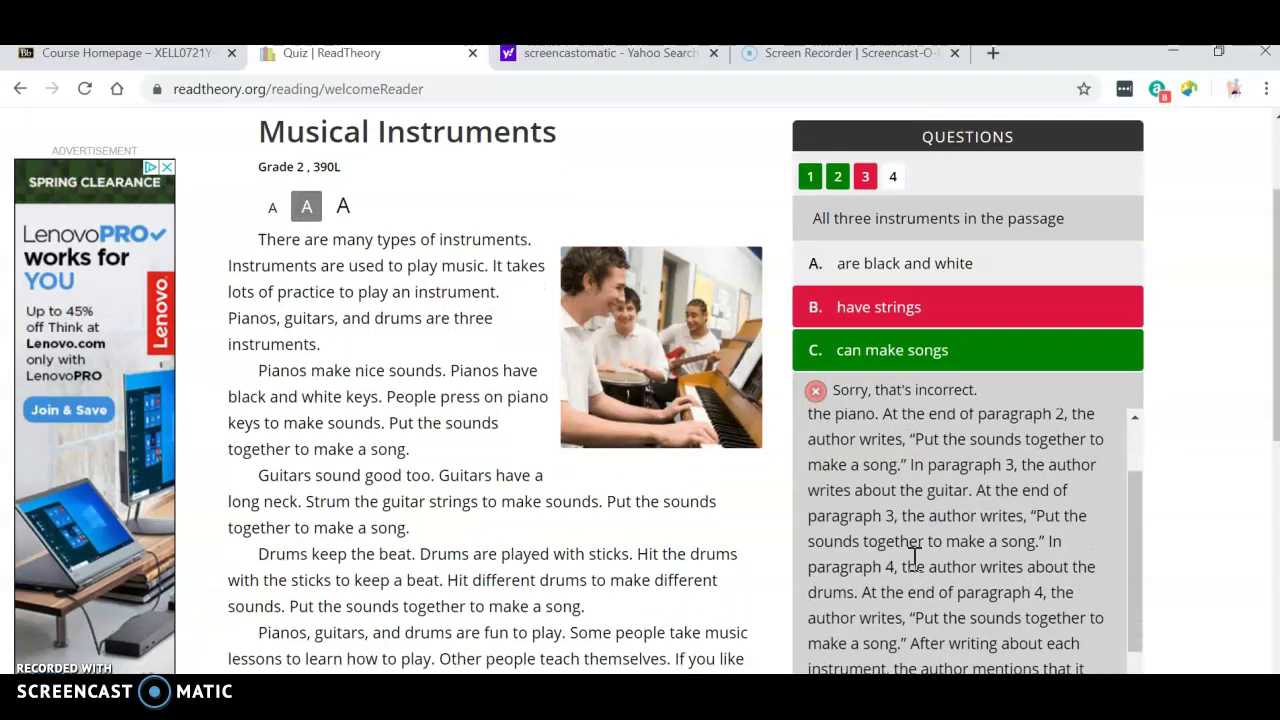
{"action": "scroll", "coordinate": [914, 557], "scroll_direction": "down", "scroll_amount": 2}
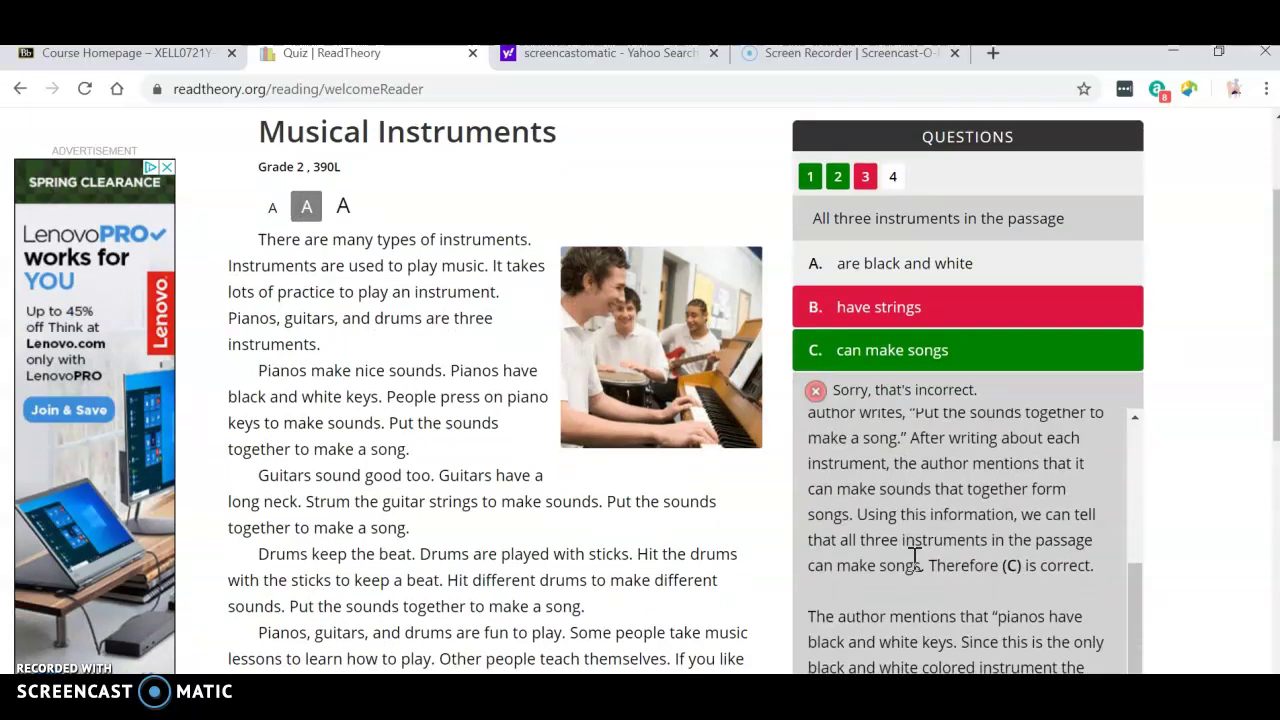
{"action": "scroll", "coordinate": [914, 557], "scroll_direction": "up", "scroll_amount": 4}
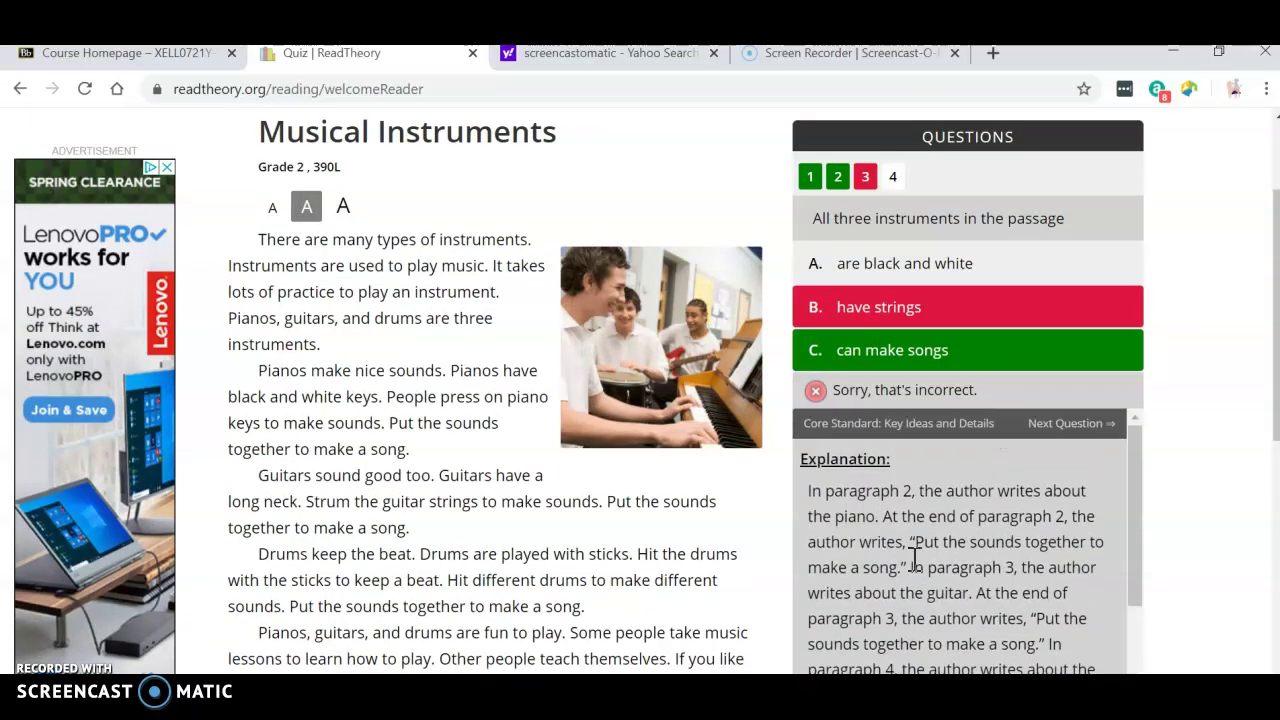
{"action": "scroll", "coordinate": [914, 557], "scroll_direction": "down", "scroll_amount": 4}
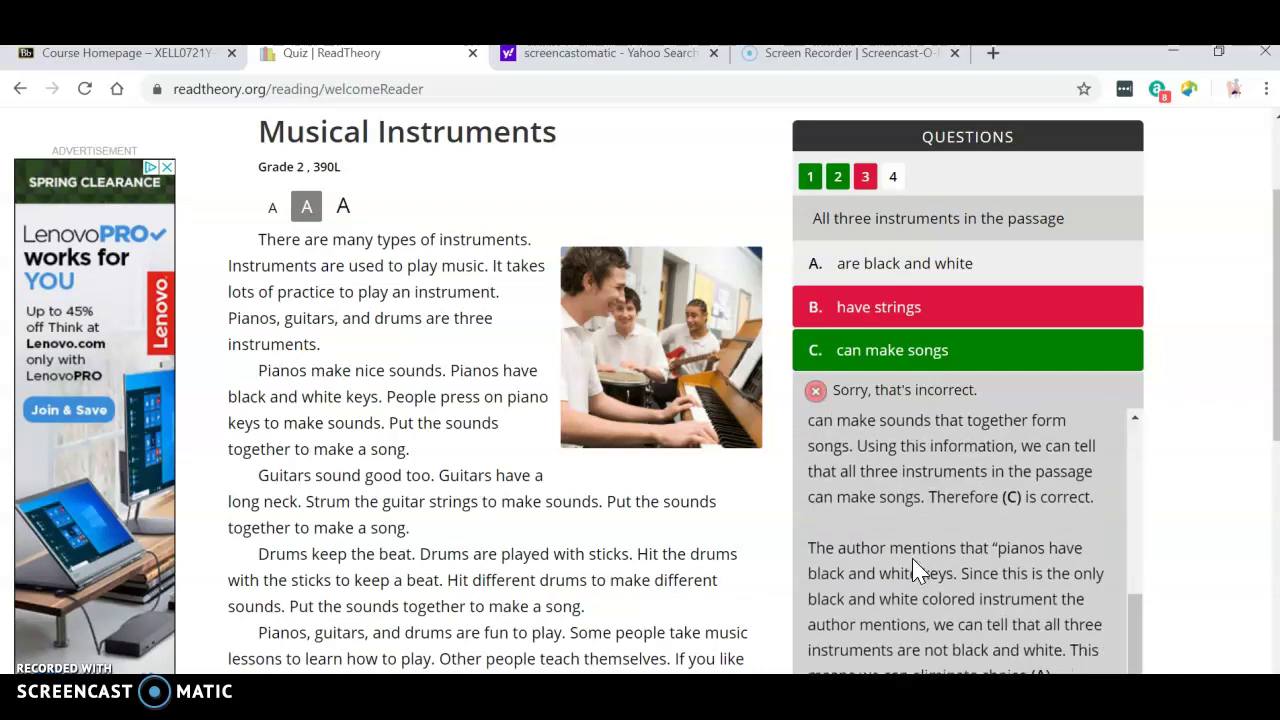
{"action": "scroll", "coordinate": [914, 570], "scroll_direction": "down", "scroll_amount": 1}
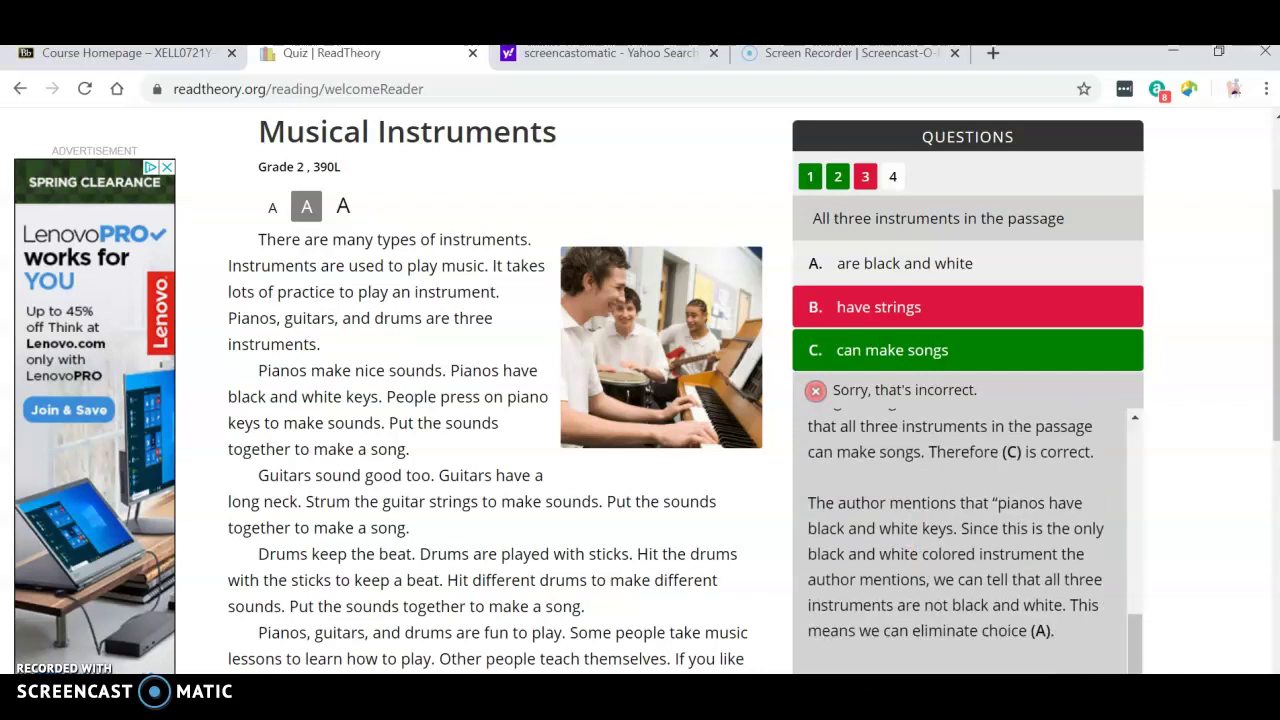
{"action": "scroll", "coordinate": [1243, 409], "scroll_direction": "down", "scroll_amount": 3}
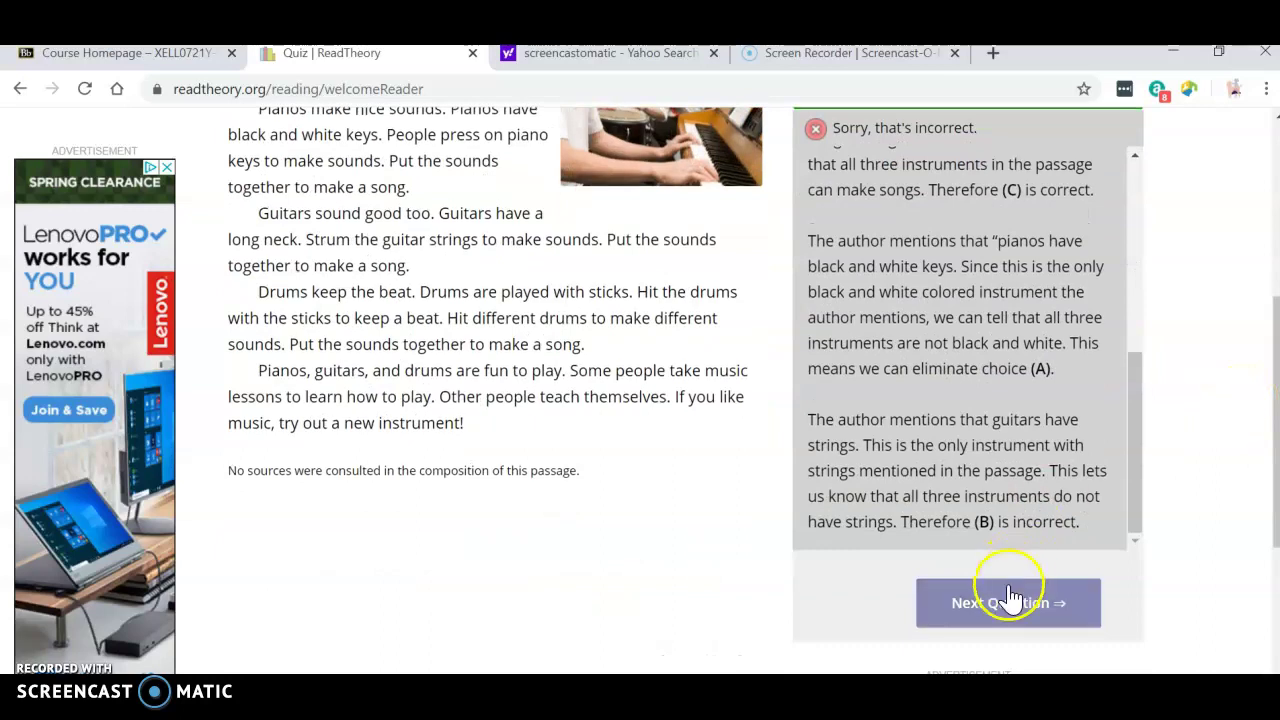
{"action": "left_click", "coordinate": [1010, 597]}
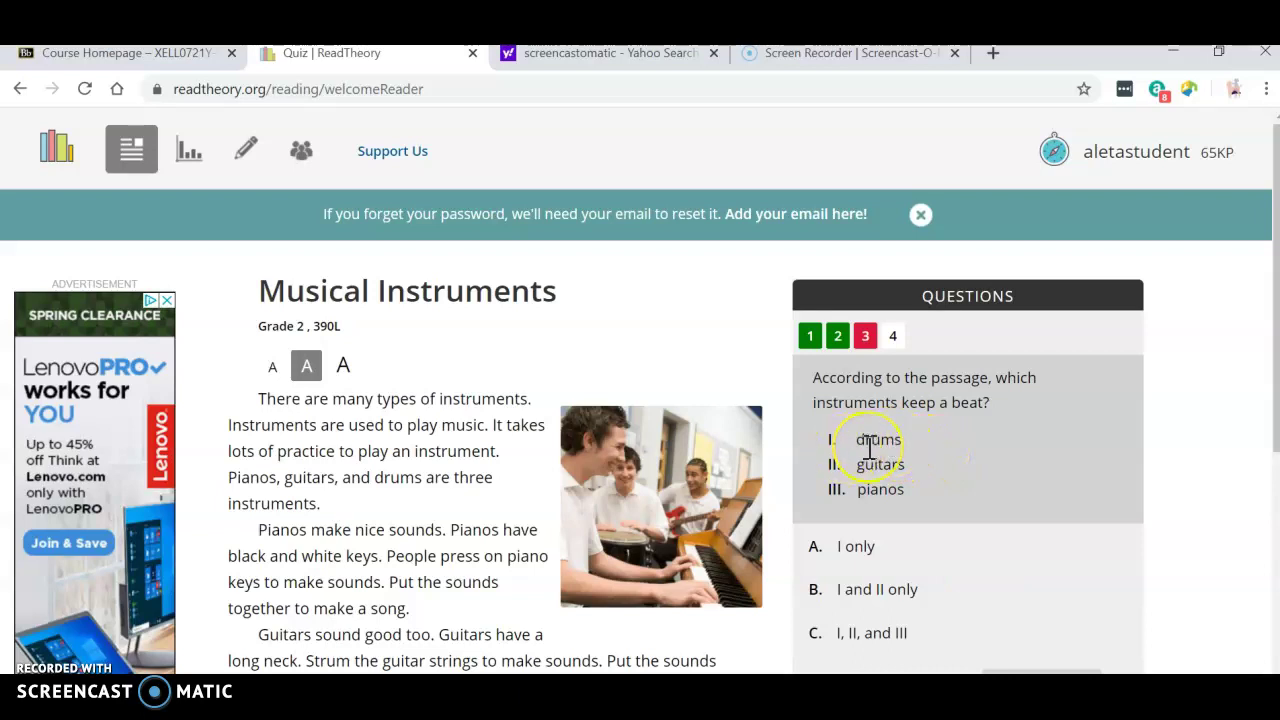
- Submit 'I and II only' for question 4 and finish the quiz, scoring 50% (2/4)
{"action": "scroll", "coordinate": [869, 450], "scroll_direction": "down", "scroll_amount": 1}
{"action": "scroll", "coordinate": [869, 450], "scroll_direction": "down", "scroll_amount": 2}
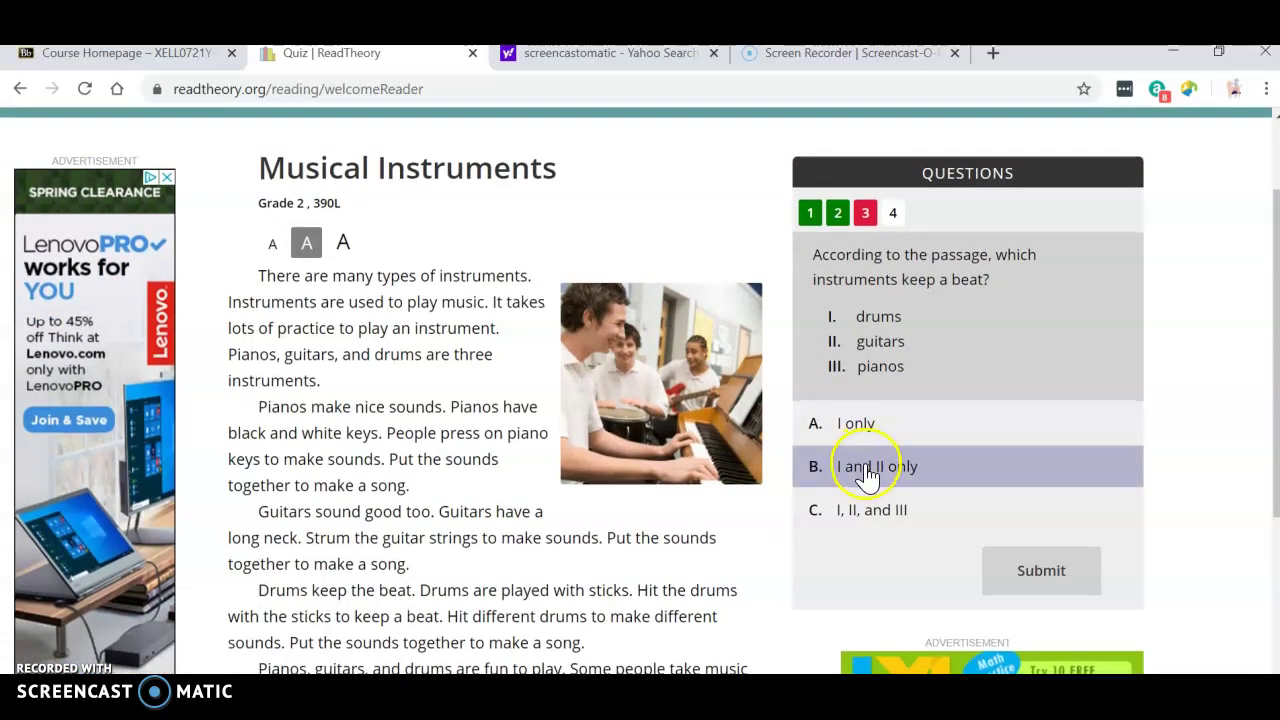
{"action": "left_click", "coordinate": [868, 476]}
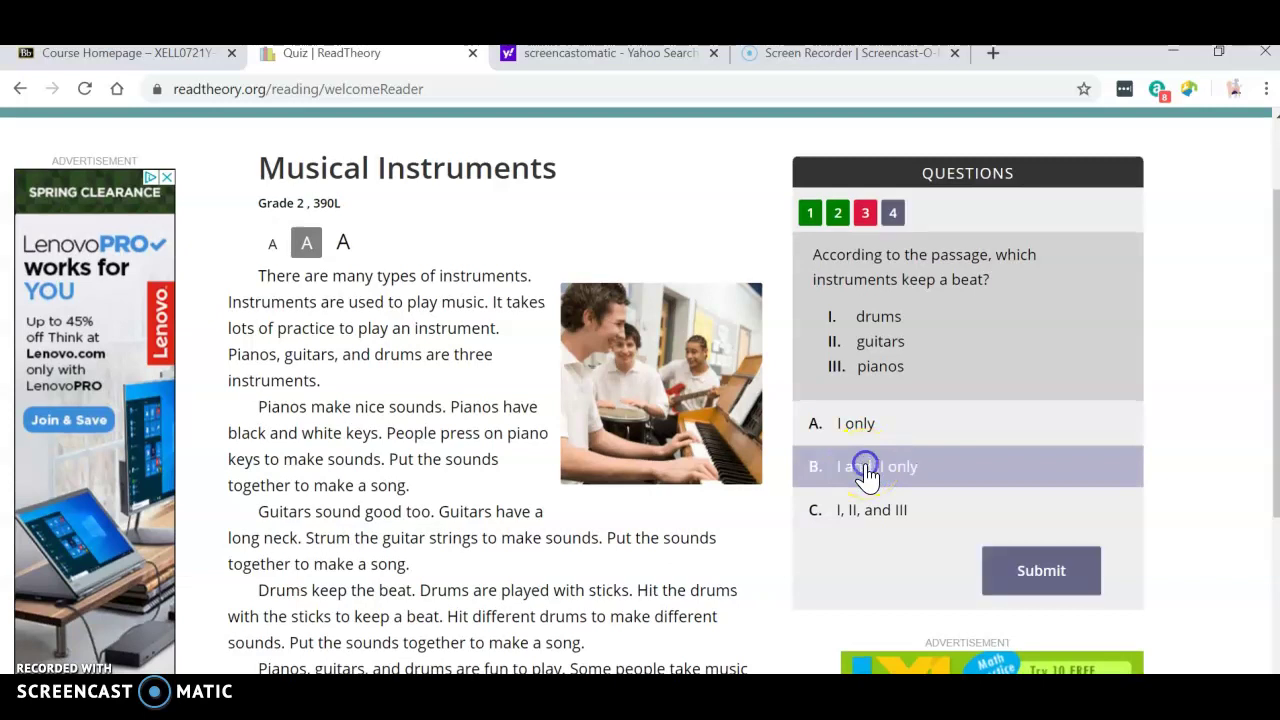
{"action": "left_click", "coordinate": [1045, 566]}
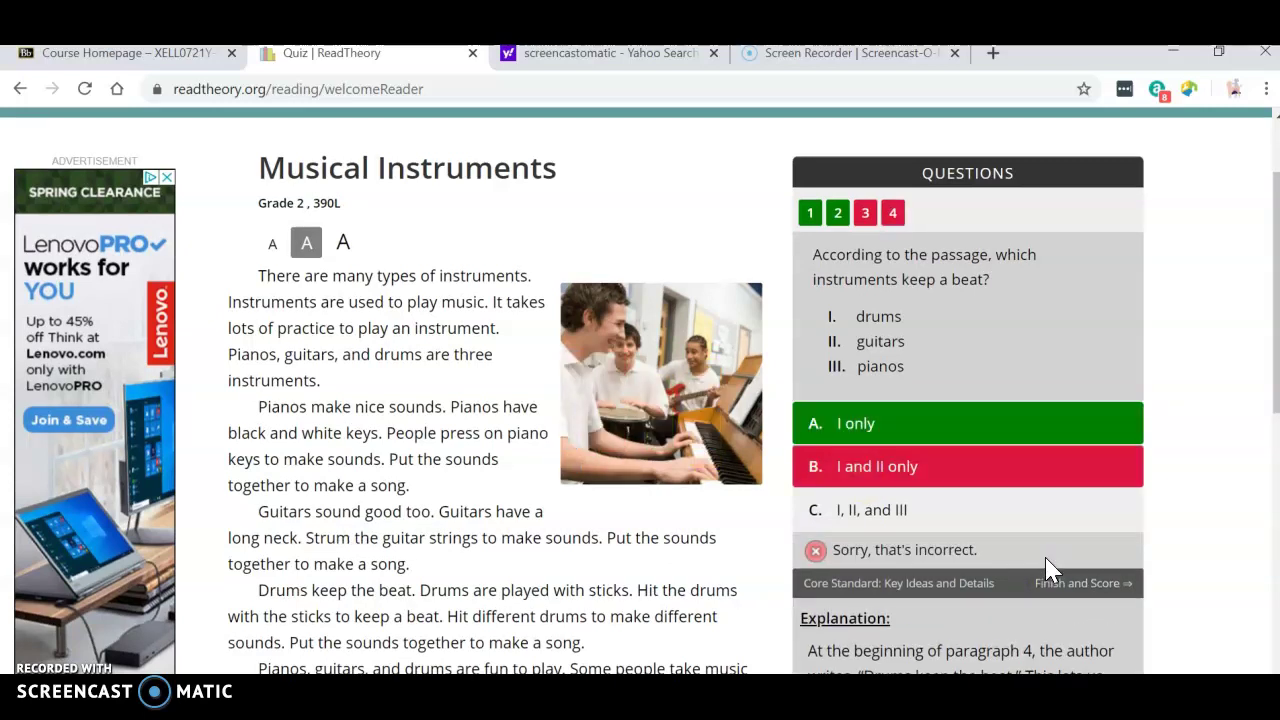
{"action": "scroll", "coordinate": [1051, 569], "scroll_direction": "down", "scroll_amount": 3}
{"action": "left_click", "coordinate": [978, 640]}
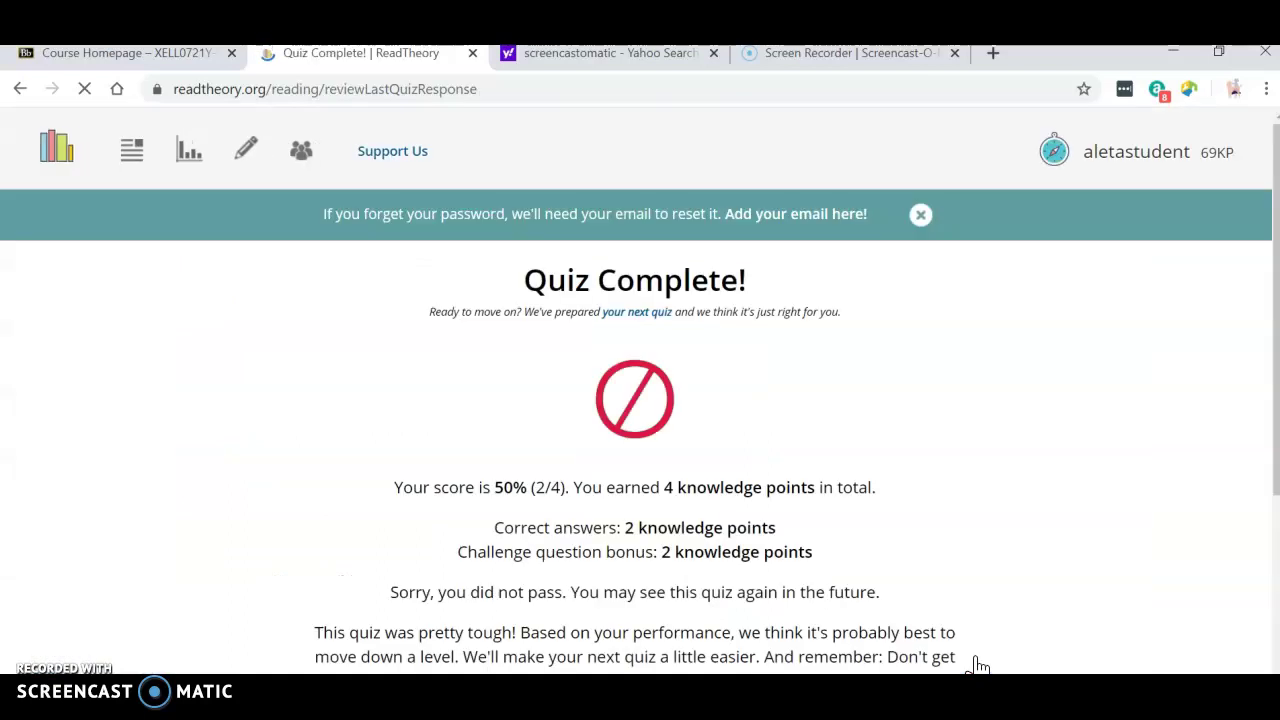
{"action": "scroll", "coordinate": [978, 665], "scroll_direction": "down", "scroll_amount": 1}
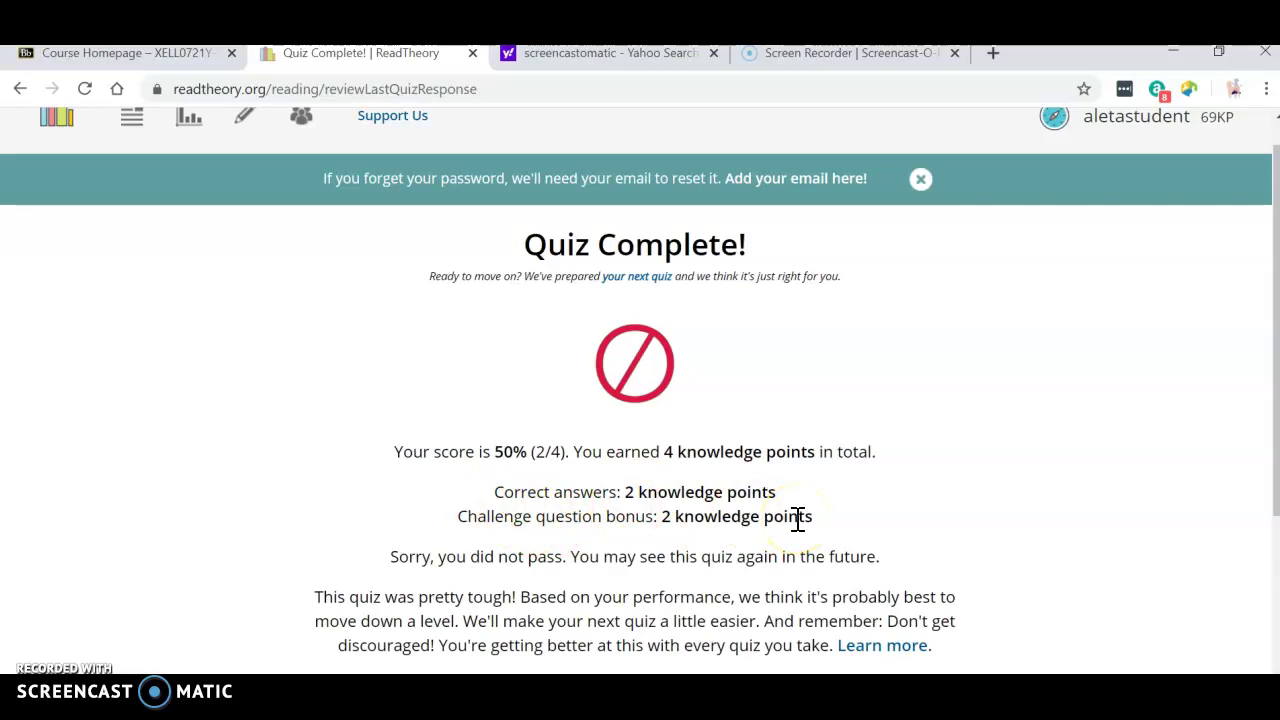
{"action": "scroll", "coordinate": [117, 237], "scroll_direction": "up", "scroll_amount": 1}
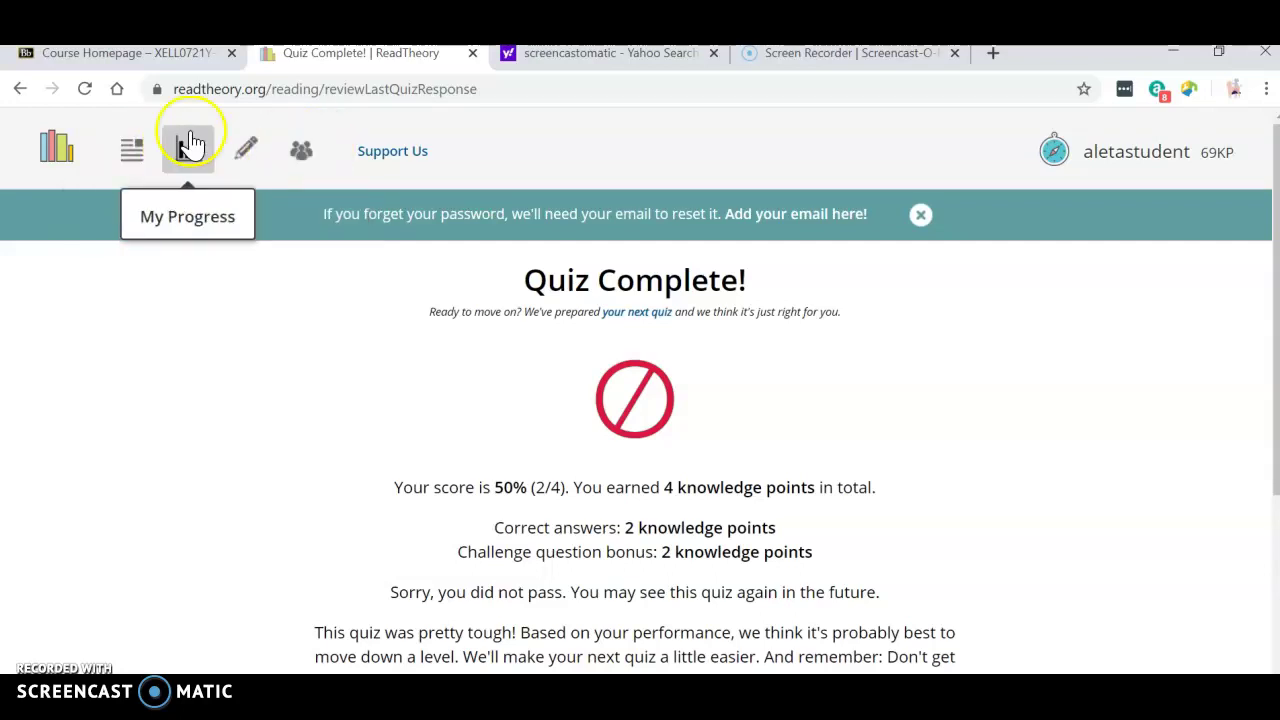
- Open the Progress Report and check the Grade Level chart's per-quiz values
{"action": "left_click", "coordinate": [187, 152]}
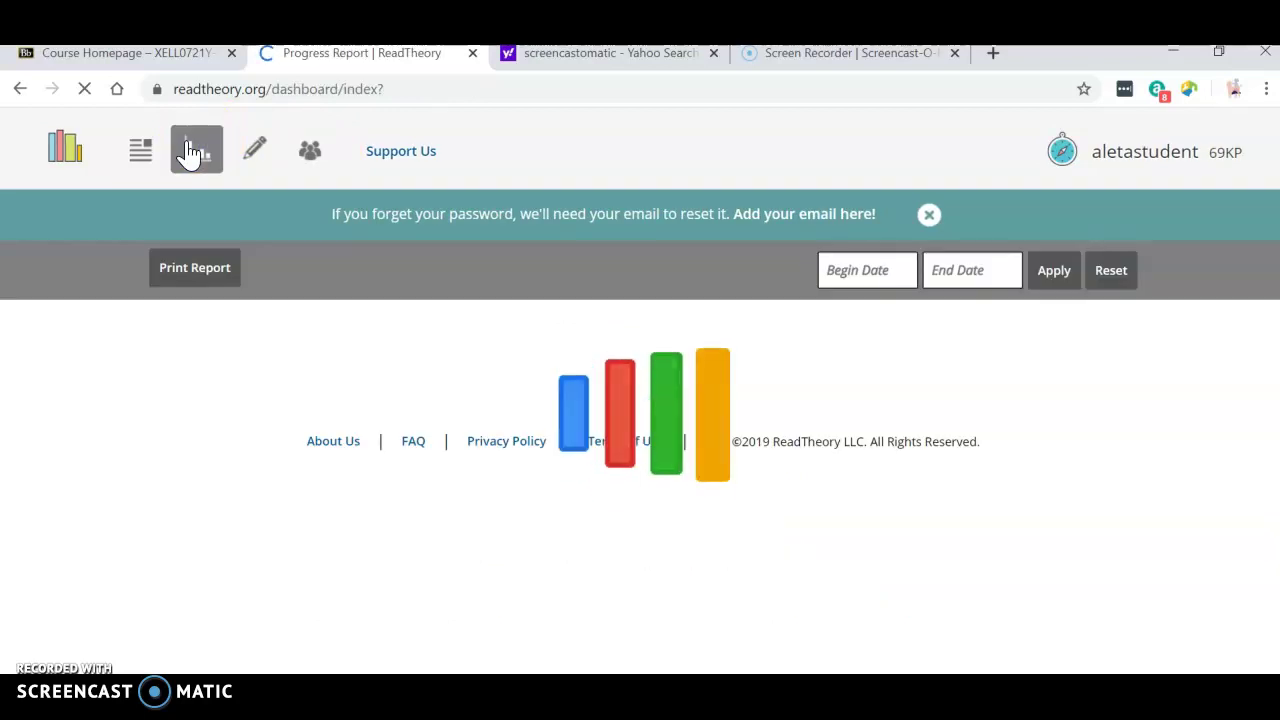
{"action": "scroll", "coordinate": [187, 152], "scroll_direction": "down", "scroll_amount": 2}
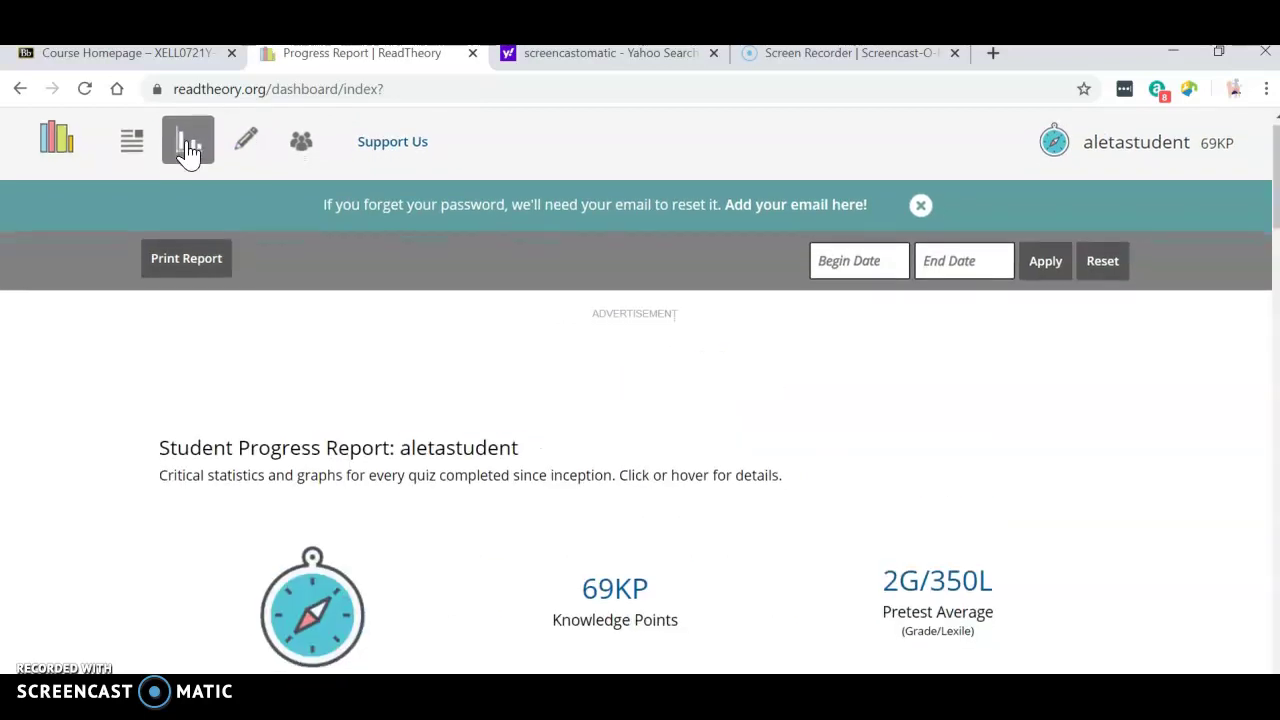
{"action": "scroll", "coordinate": [187, 152], "scroll_direction": "down", "scroll_amount": 1}
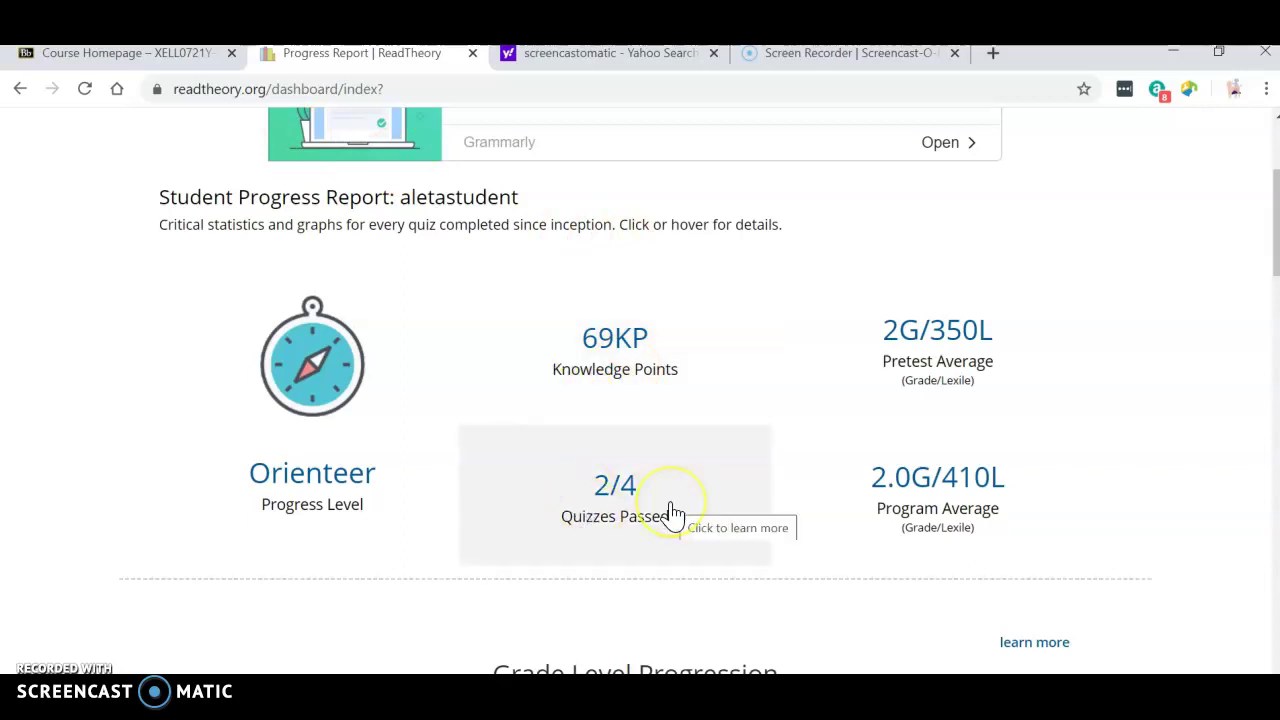
{"action": "scroll", "coordinate": [672, 515], "scroll_direction": "down", "scroll_amount": 1}
{"action": "scroll", "coordinate": [672, 515], "scroll_direction": "down", "scroll_amount": 2}
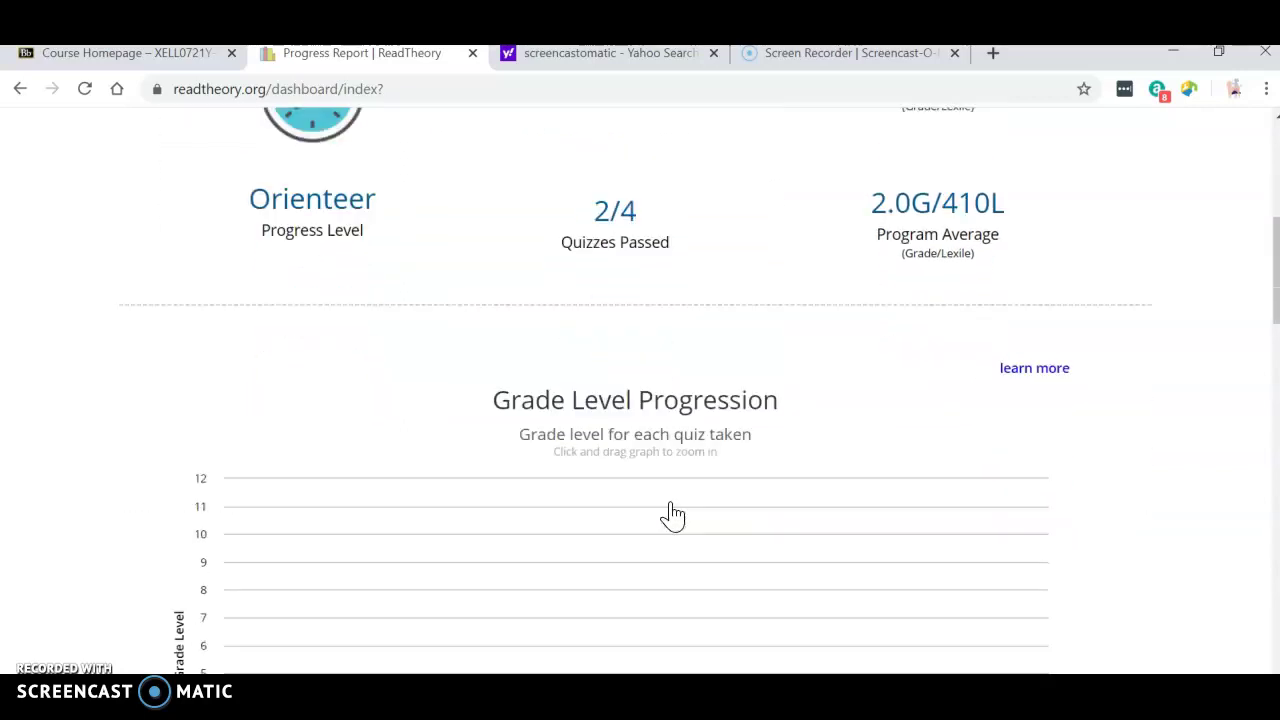
{"action": "scroll", "coordinate": [672, 515], "scroll_direction": "down", "scroll_amount": 2}
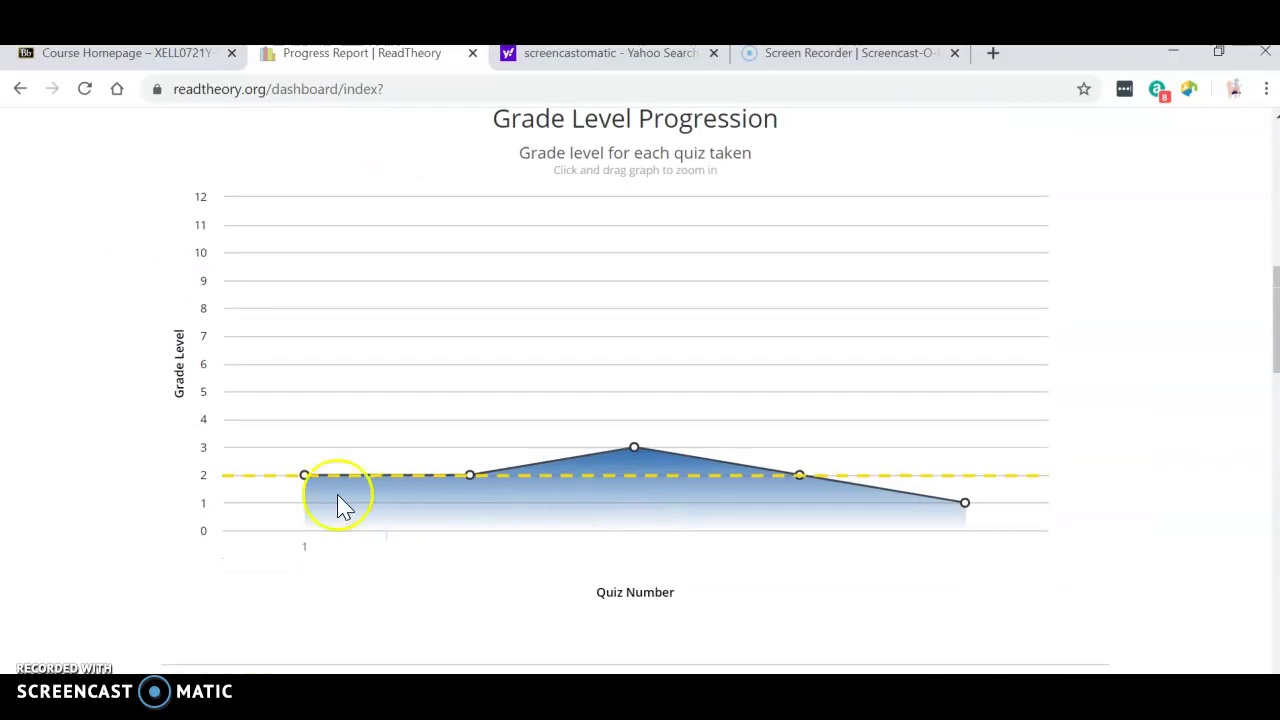
{"action": "mouse_move", "coordinate": [222, 433]}
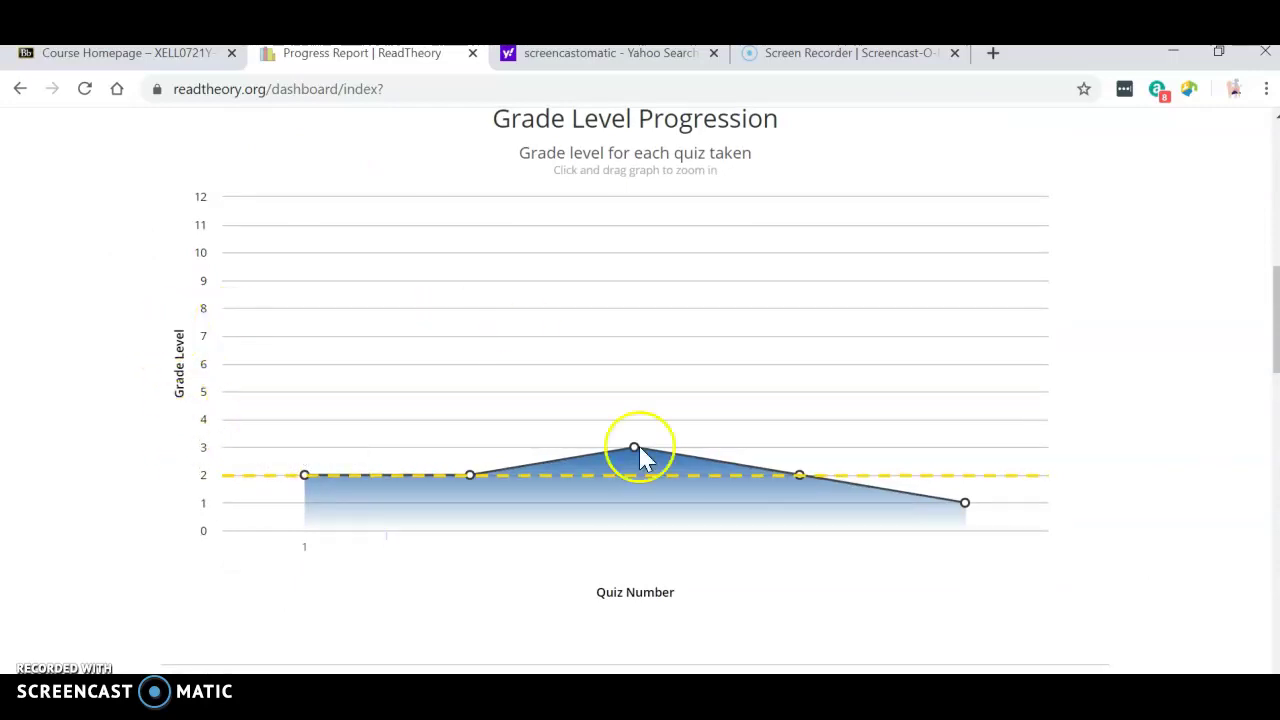
{"action": "mouse_move", "coordinate": [640, 457]}
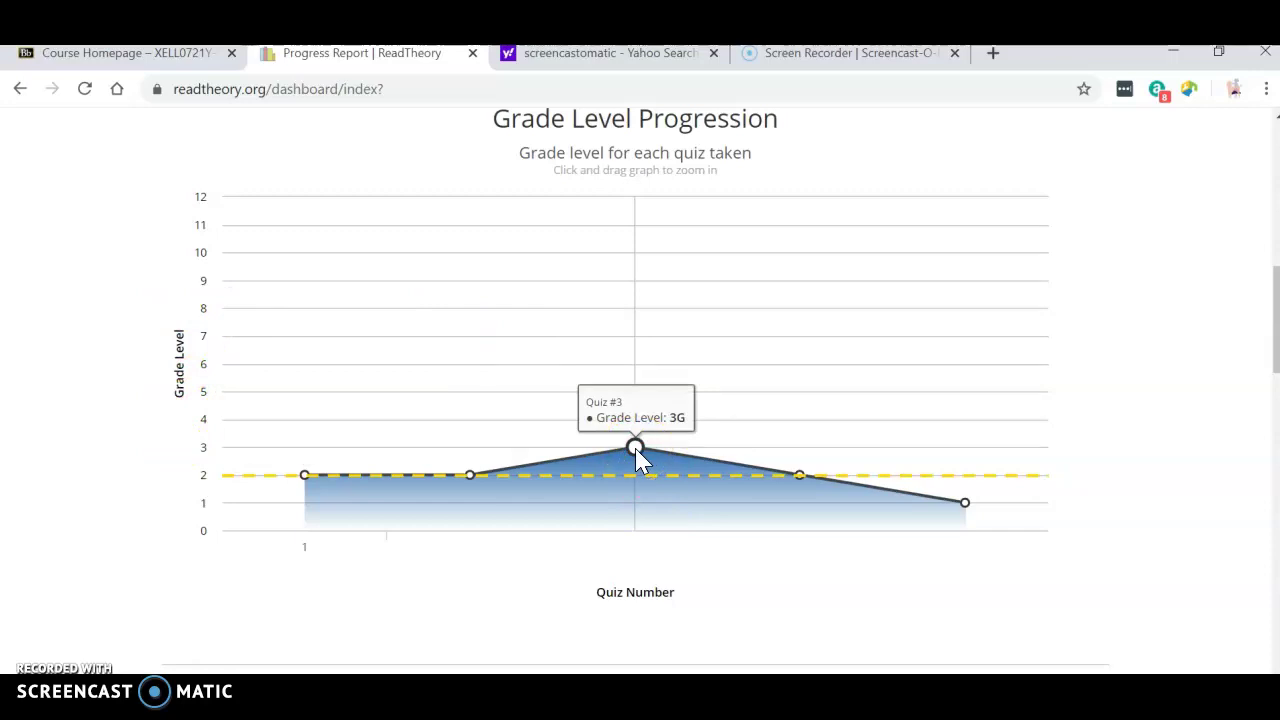
- Check the Lexile Level Progression points: 350L, 550L, 630L, 390L and 130L
{"action": "scroll", "coordinate": [640, 457], "scroll_direction": "down", "scroll_amount": 5}
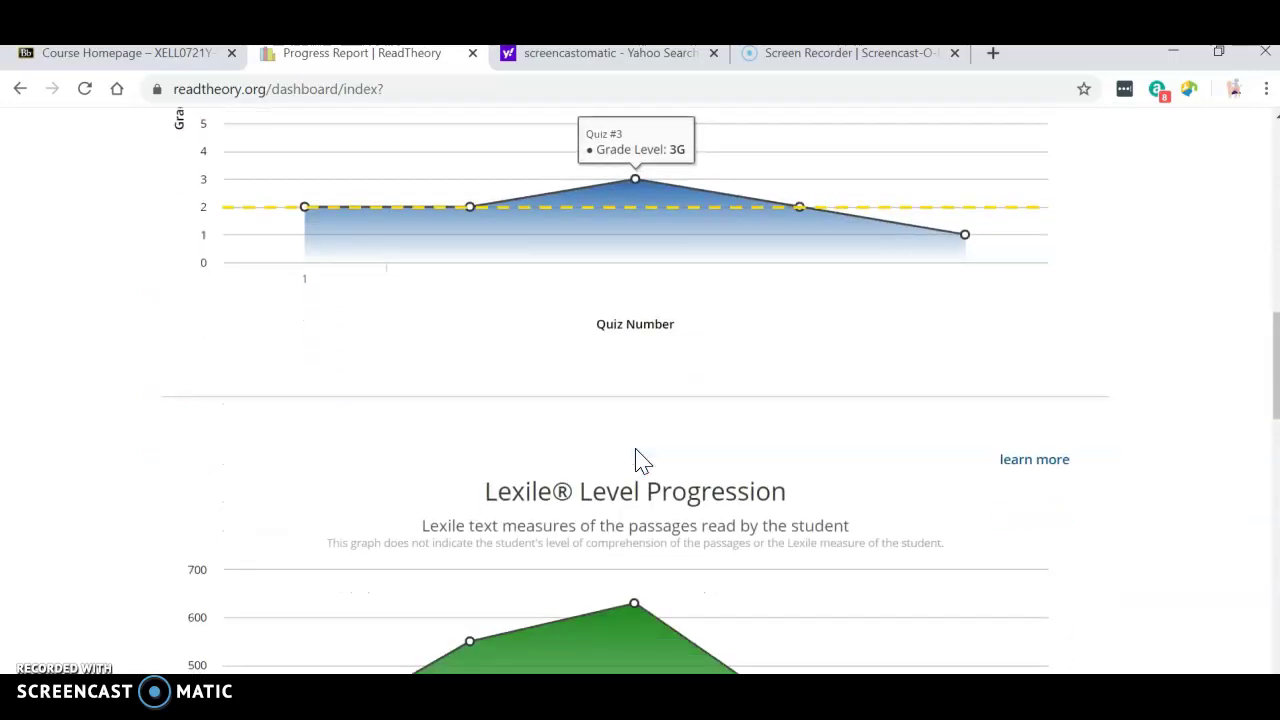
{"action": "scroll", "coordinate": [640, 460], "scroll_direction": "down", "scroll_amount": 1}
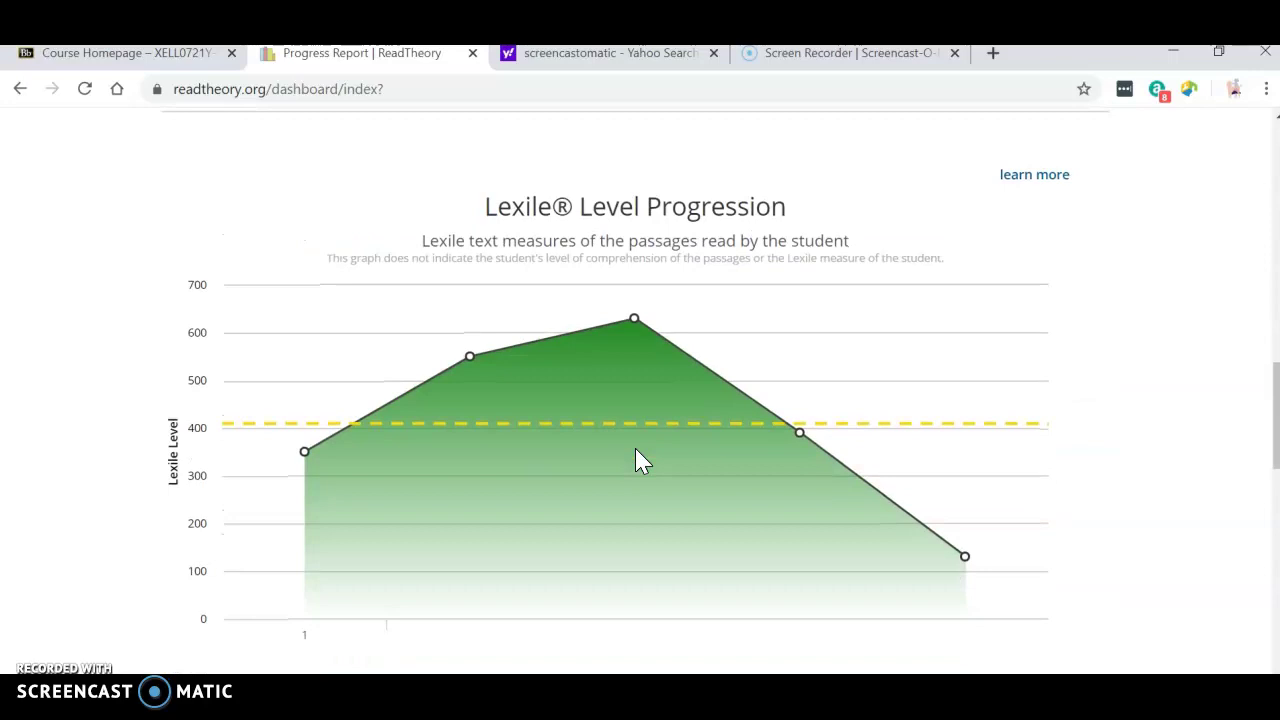
{"action": "mouse_move", "coordinate": [390, 455]}
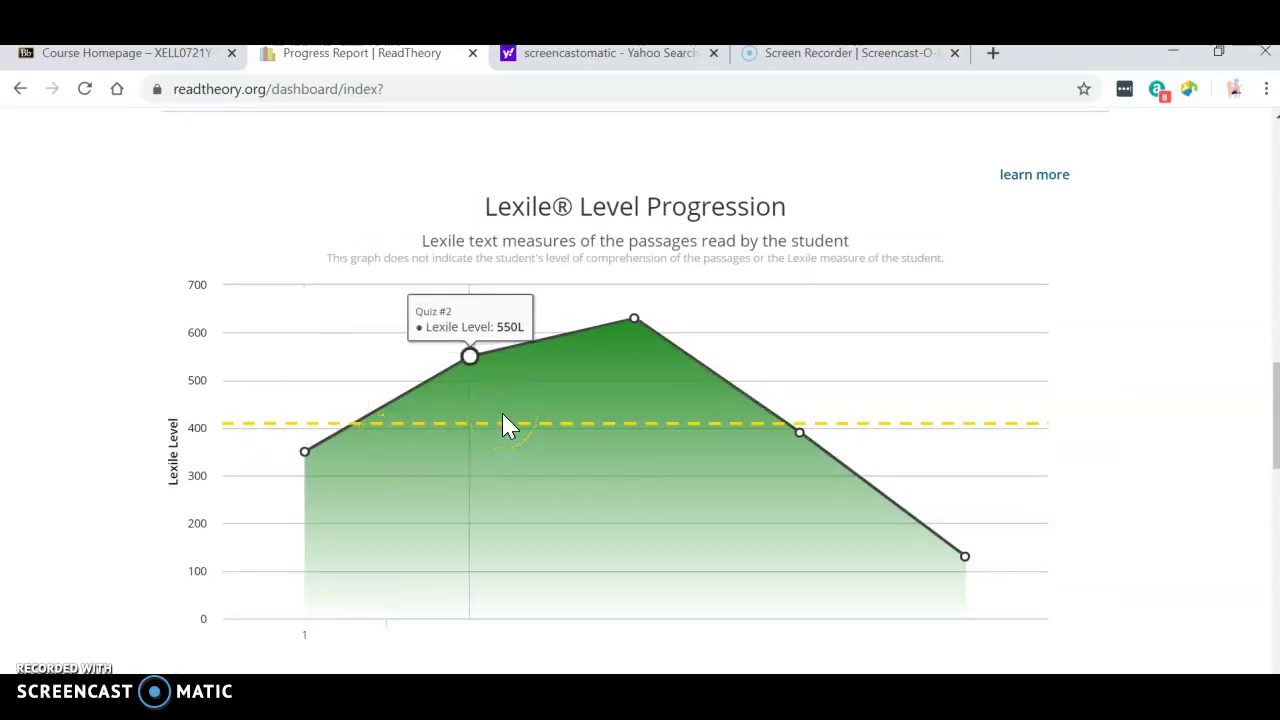
{"action": "left_click", "coordinate": [571, 400]}
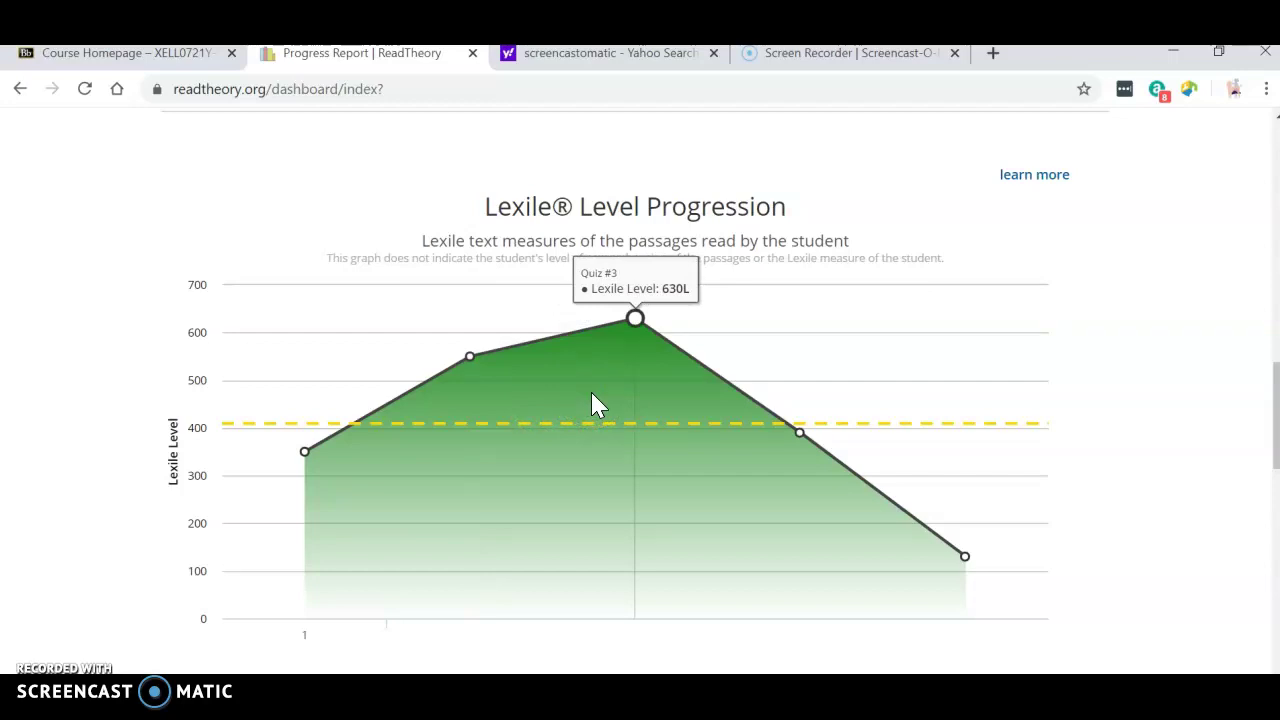
{"action": "scroll", "coordinate": [591, 404], "scroll_direction": "down", "scroll_amount": 1}
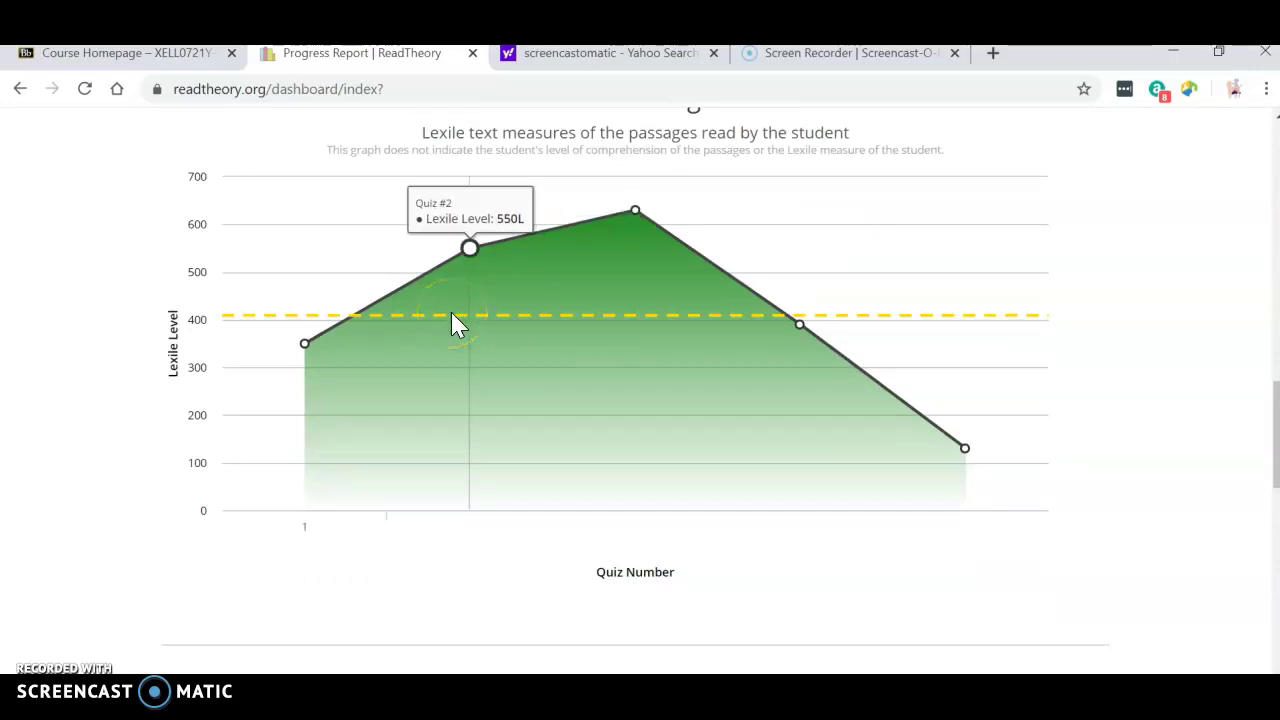
{"action": "mouse_move", "coordinate": [333, 330]}
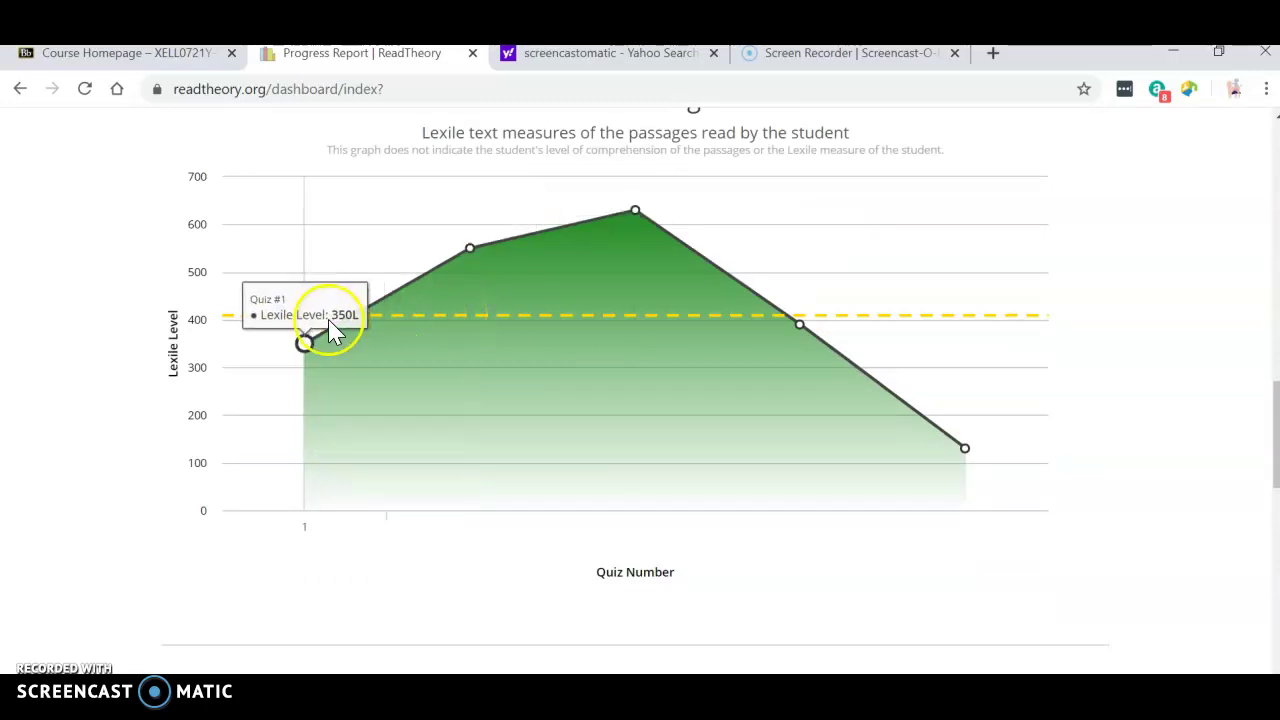
{"action": "mouse_move", "coordinate": [465, 297]}
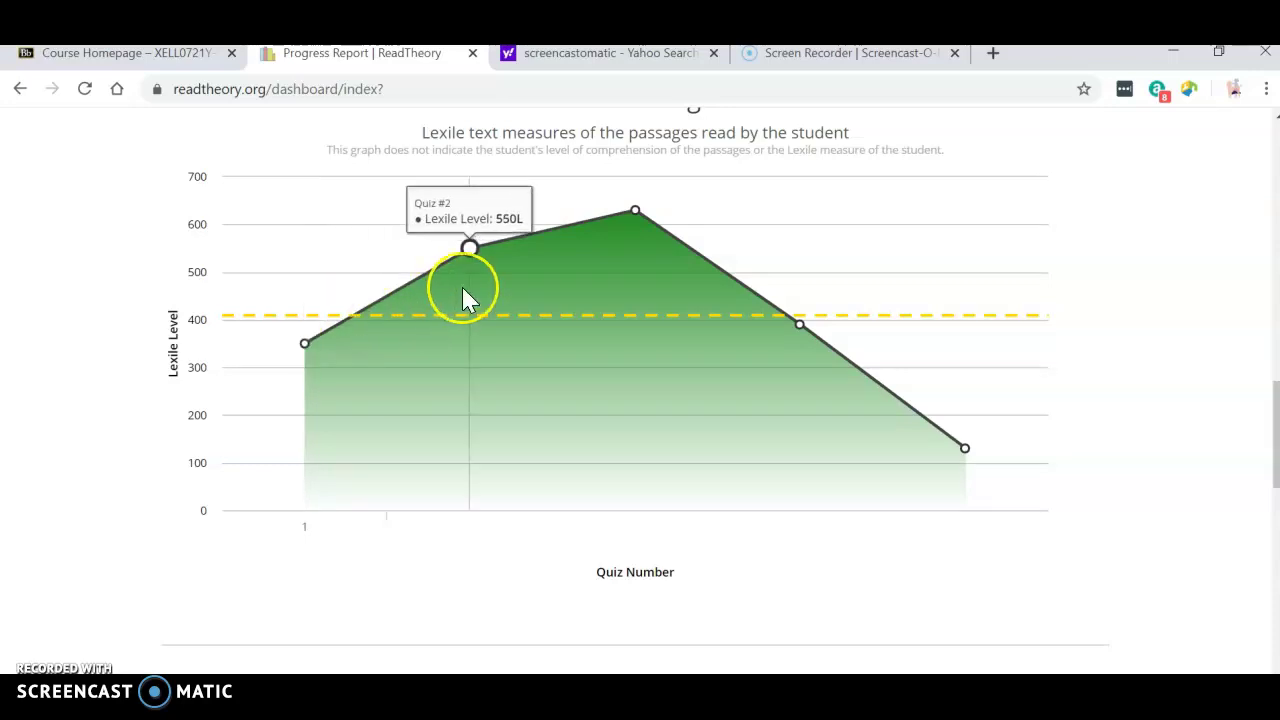
{"action": "left_click", "coordinate": [609, 253]}
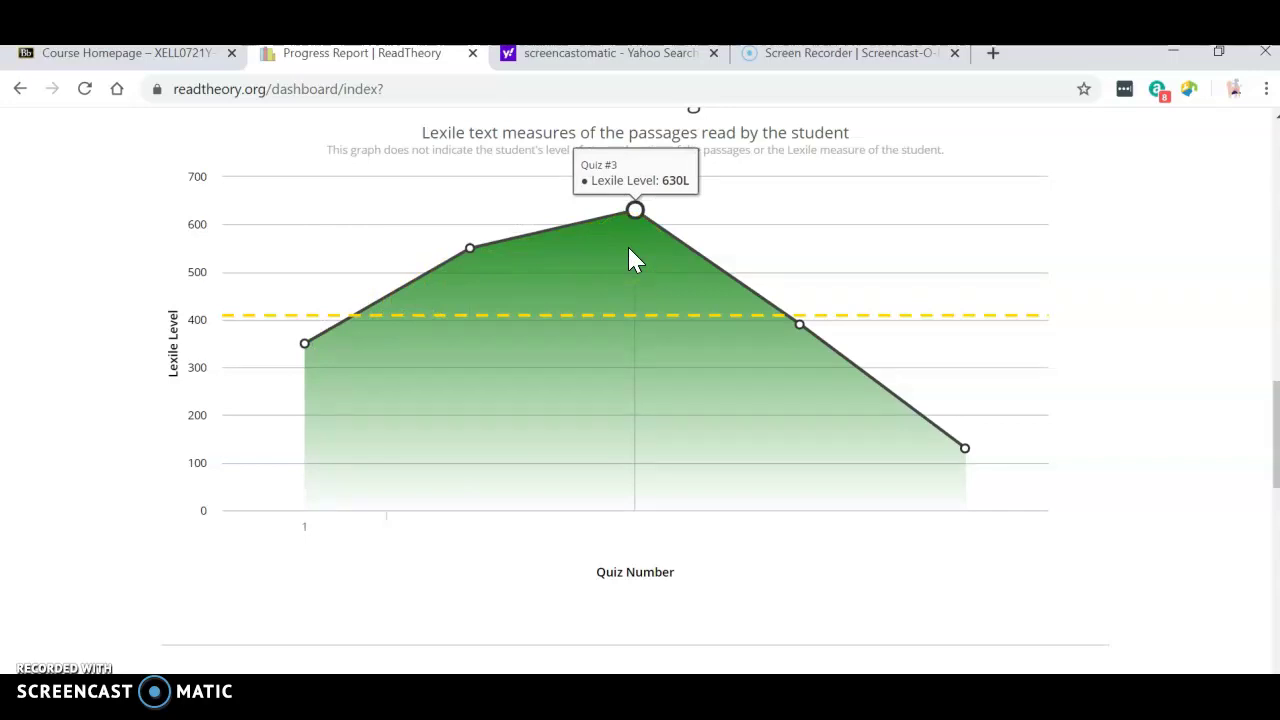
{"action": "mouse_move", "coordinate": [780, 293]}
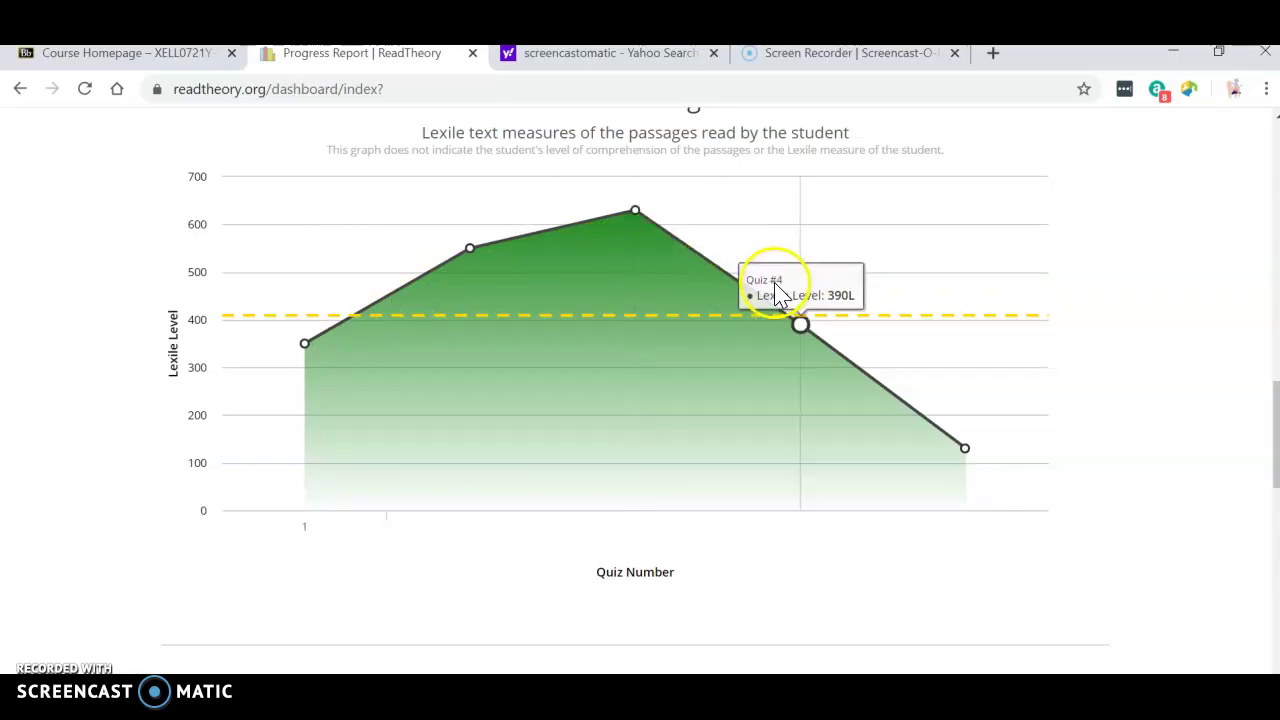
{"action": "mouse_move", "coordinate": [960, 385]}
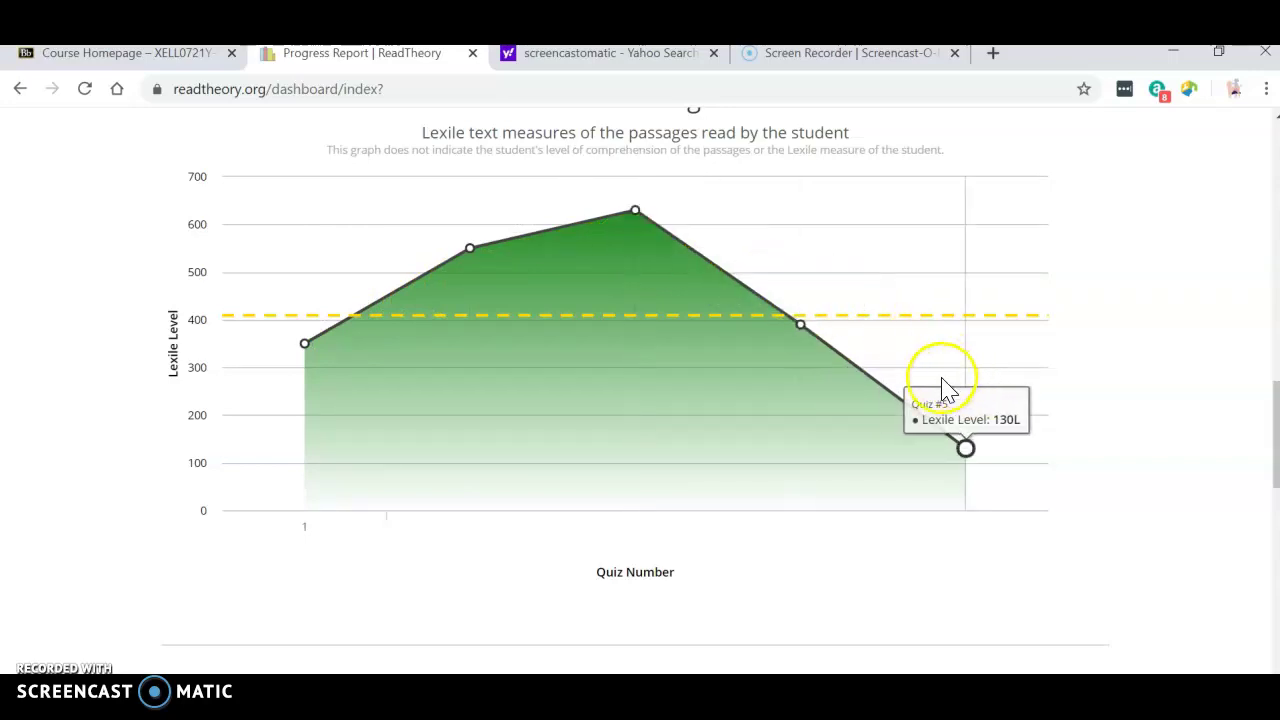
{"action": "mouse_move", "coordinate": [635, 350]}
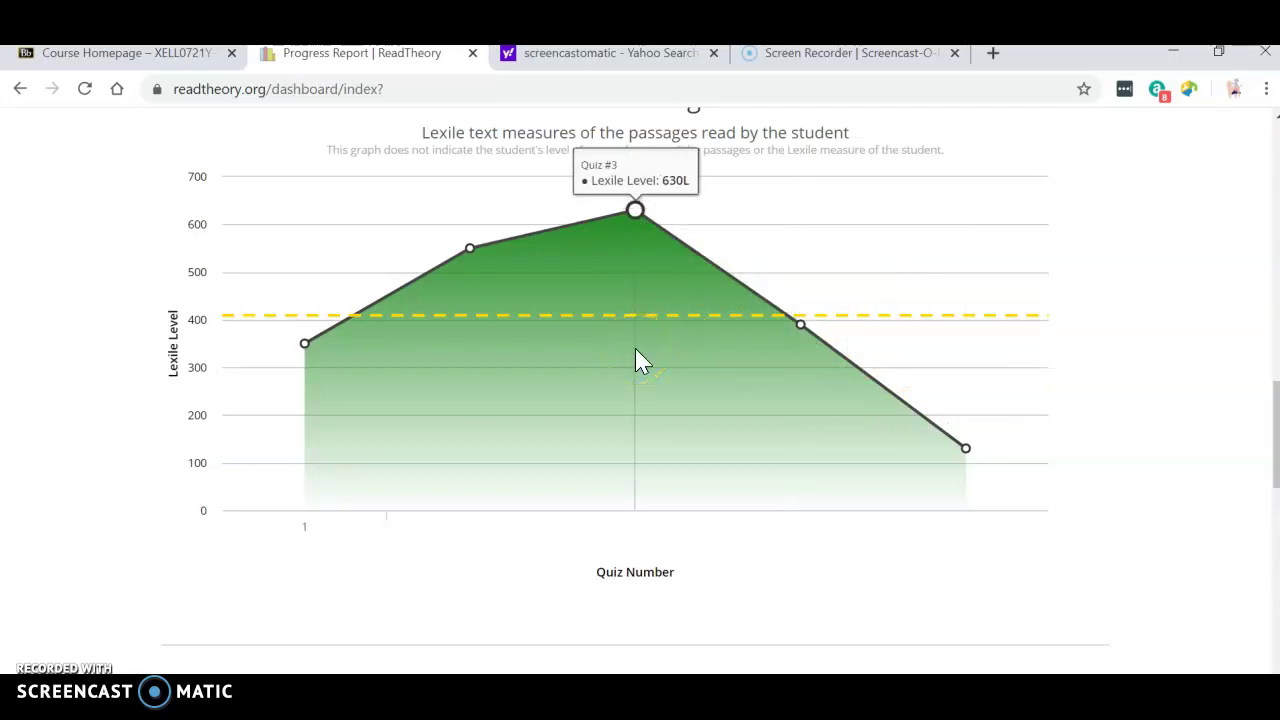
{"action": "scroll", "coordinate": [637, 352], "scroll_direction": "down", "scroll_amount": 1}
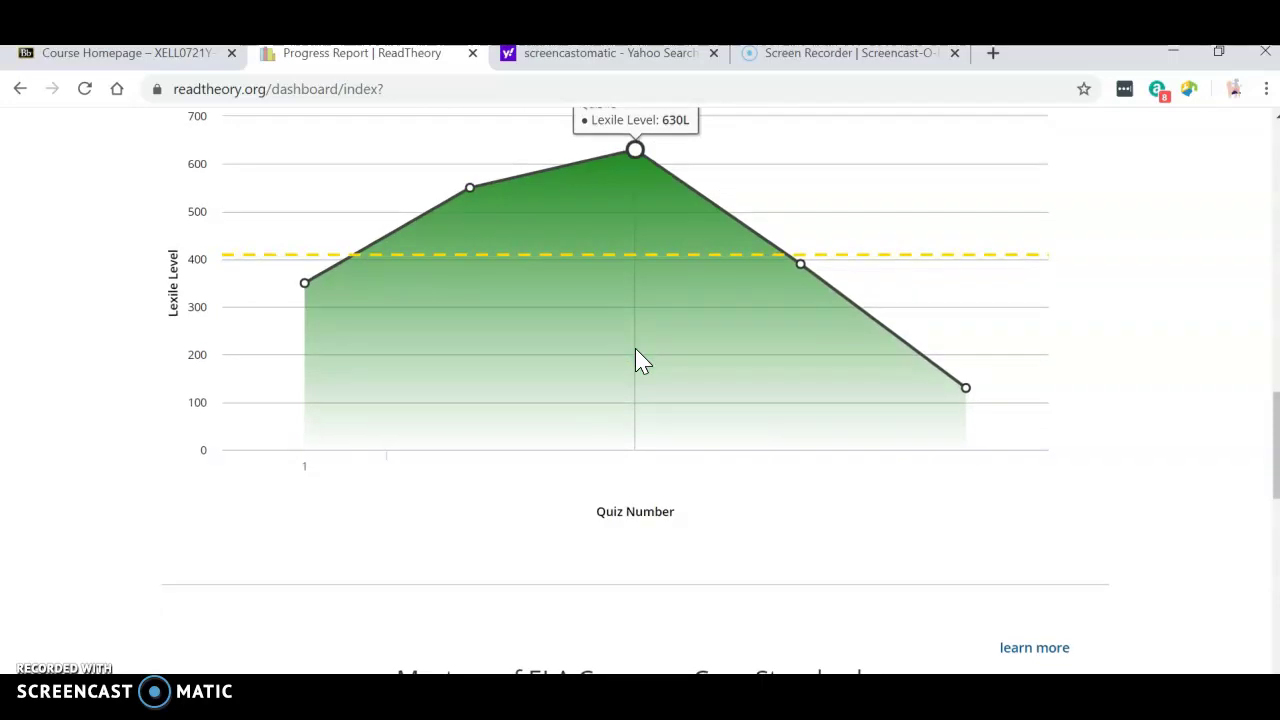
{"action": "scroll", "coordinate": [636, 350], "scroll_direction": "down", "scroll_amount": 4}
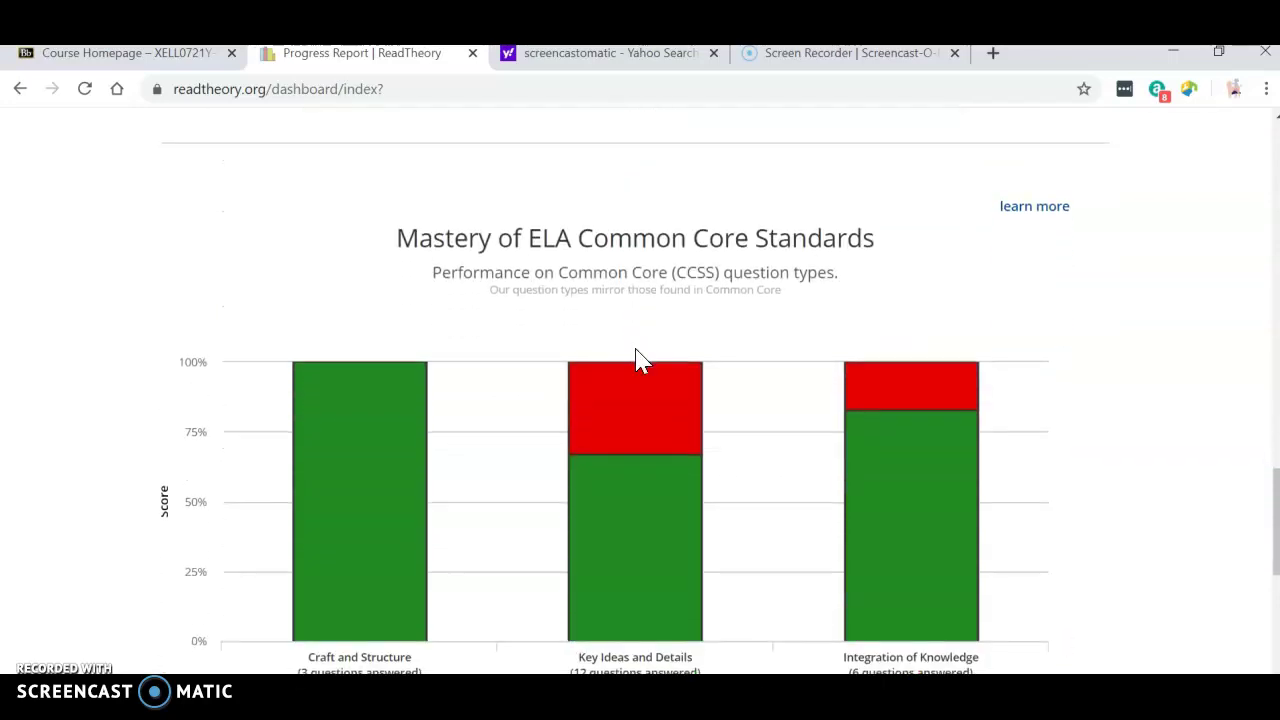
{"action": "scroll", "coordinate": [640, 360], "scroll_direction": "down", "scroll_amount": 1}
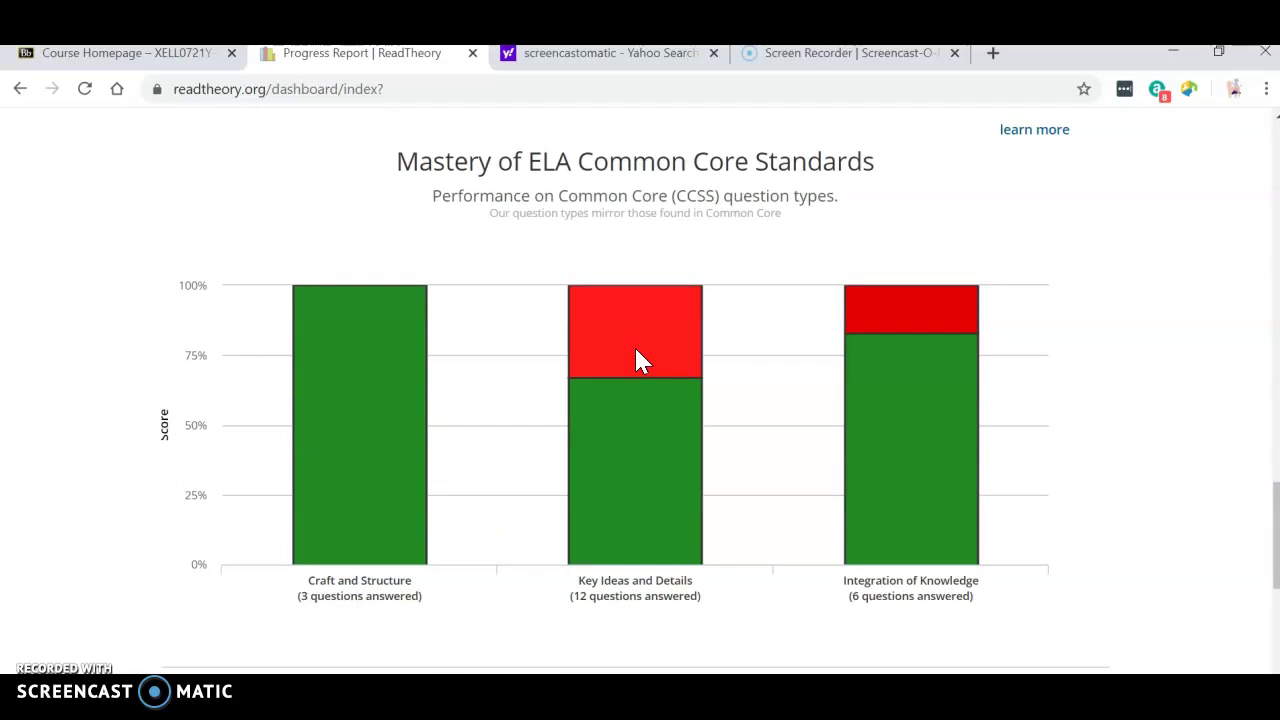
{"action": "scroll", "coordinate": [641, 360], "scroll_direction": "down", "scroll_amount": 1}
{"action": "scroll", "coordinate": [641, 360], "scroll_direction": "down", "scroll_amount": 4}
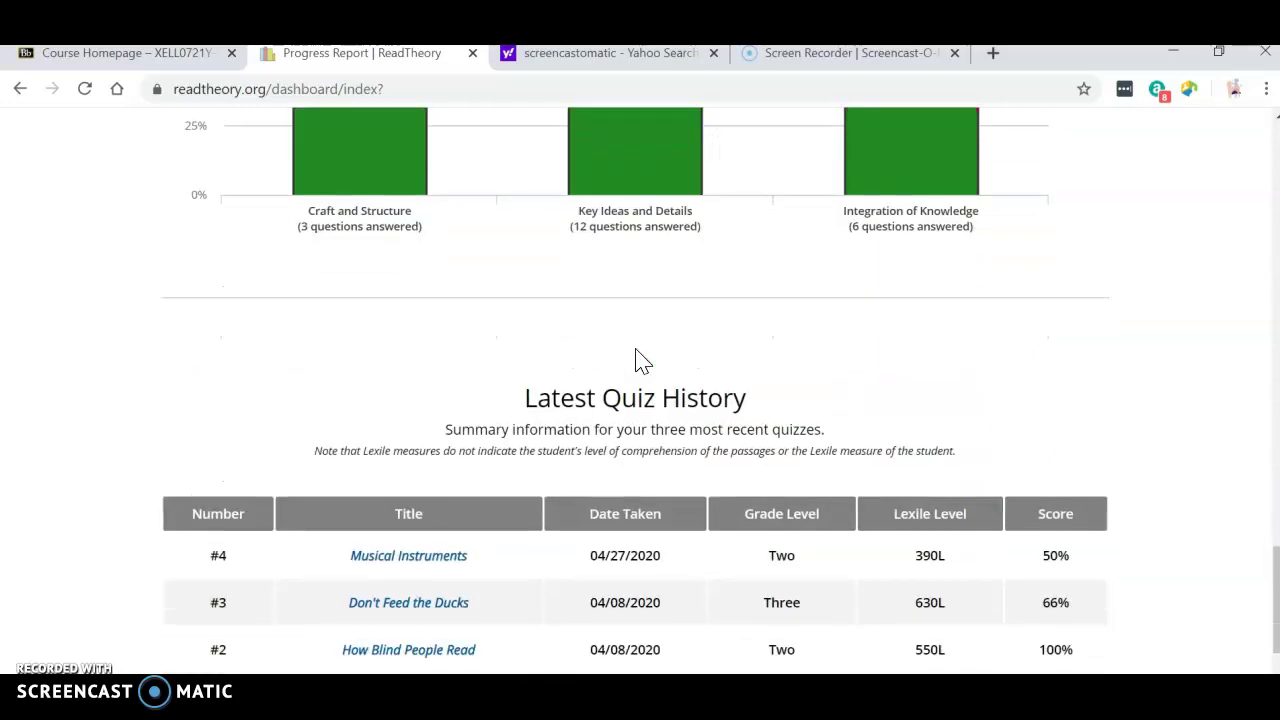
{"action": "scroll", "coordinate": [641, 360], "scroll_direction": "down", "scroll_amount": 2}
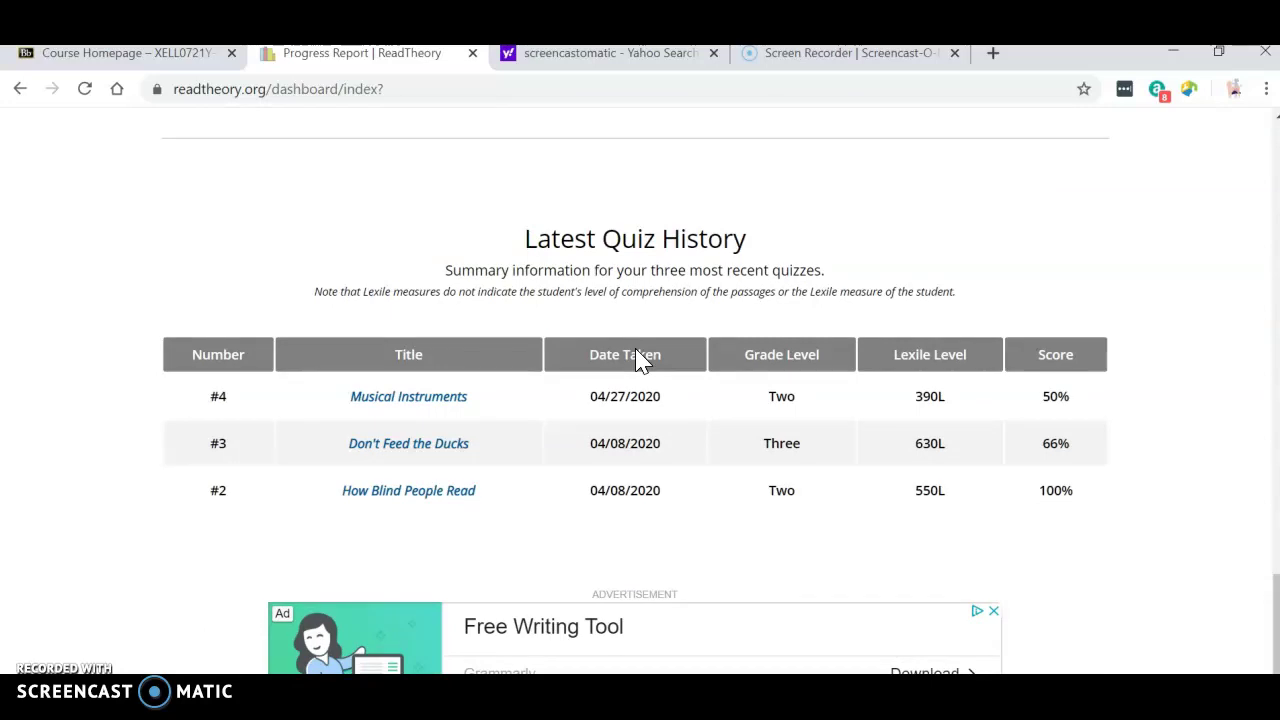
{"action": "scroll", "coordinate": [637, 355], "scroll_direction": "down", "scroll_amount": 2}
{"action": "scroll", "coordinate": [638, 350], "scroll_direction": "up", "scroll_amount": 3}
{"action": "scroll", "coordinate": [637, 350], "scroll_direction": "up", "scroll_amount": 7}
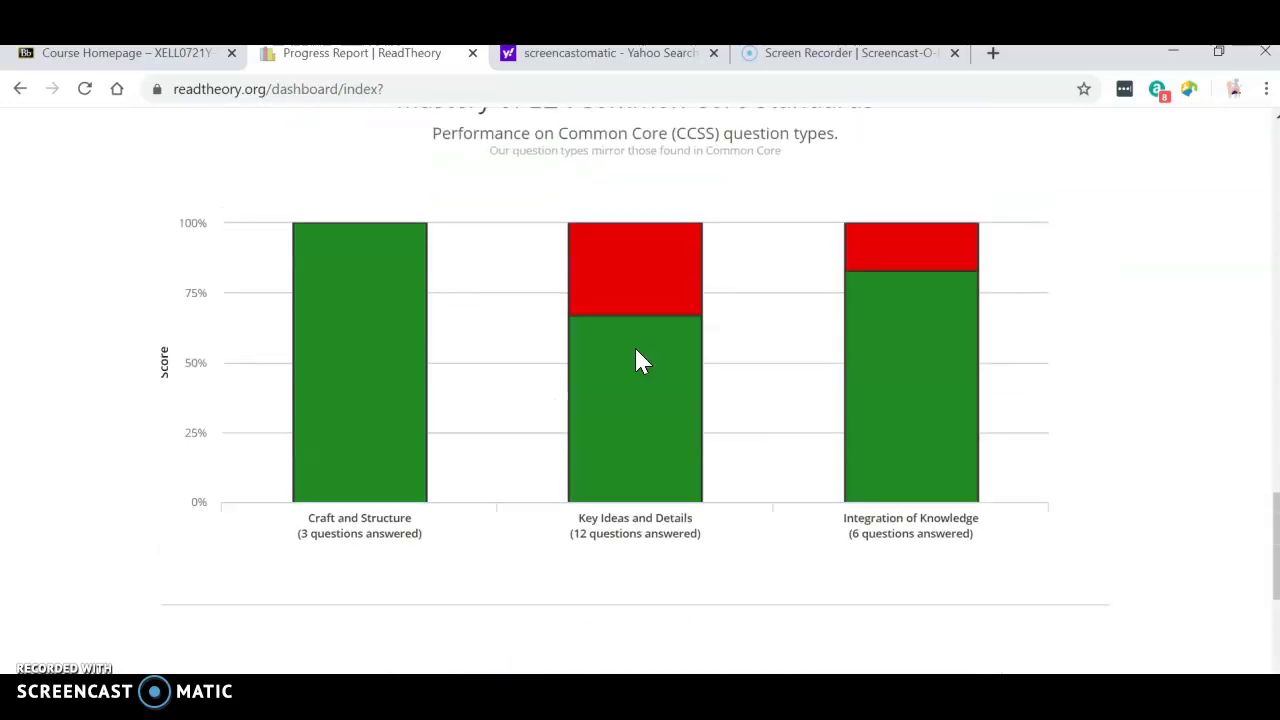
{"action": "scroll", "coordinate": [641, 361], "scroll_direction": "up", "scroll_amount": 12}
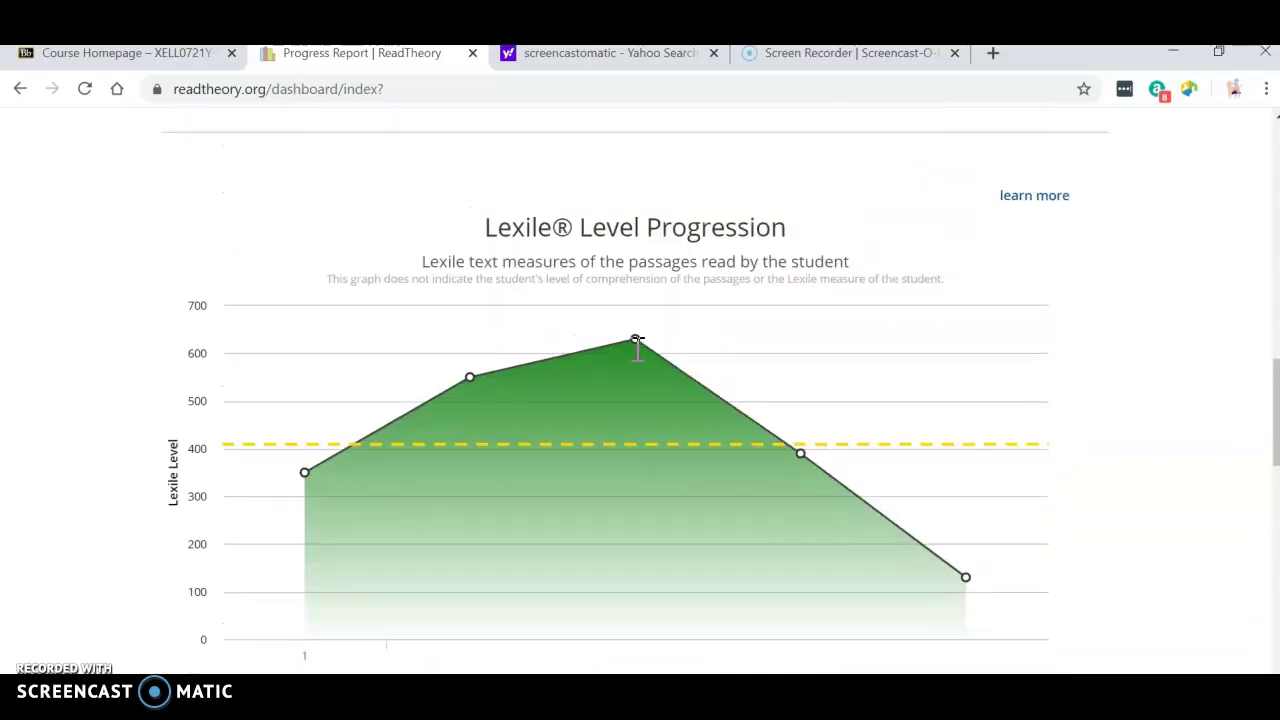
{"action": "scroll", "coordinate": [641, 361], "scroll_direction": "up", "scroll_amount": 3}
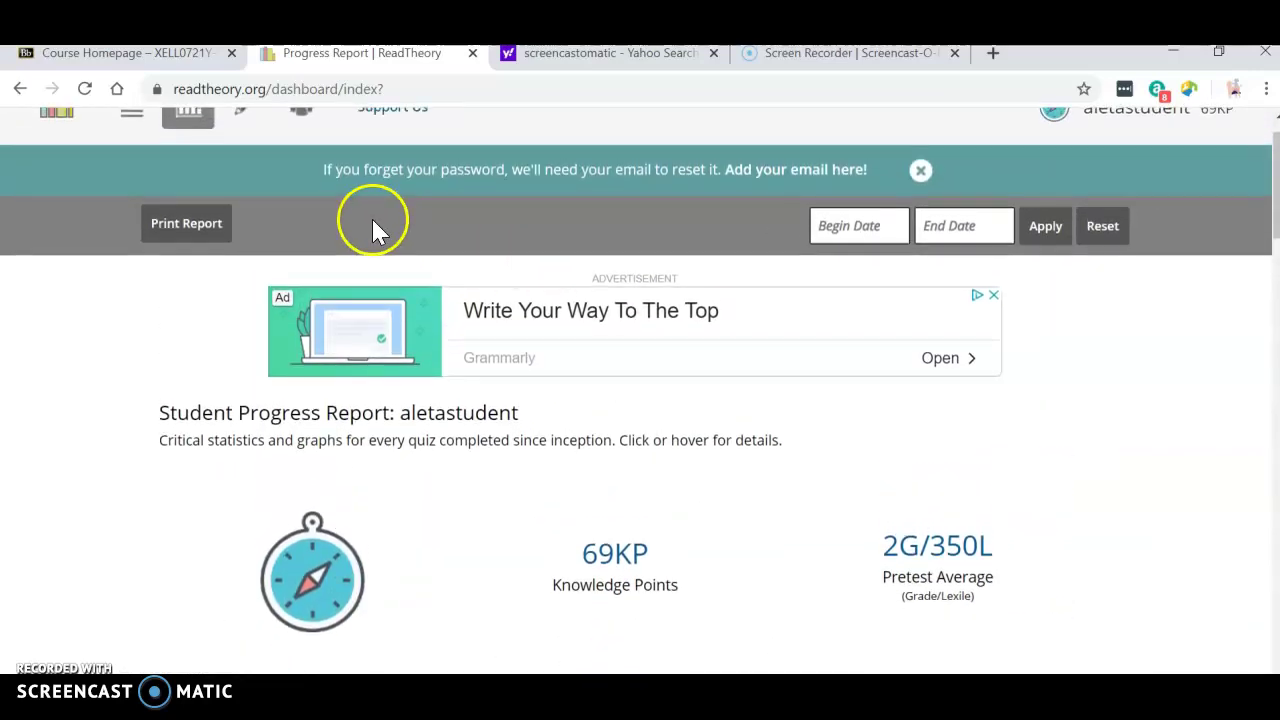
{"action": "scroll", "coordinate": [372, 221], "scroll_direction": "up", "scroll_amount": 1}
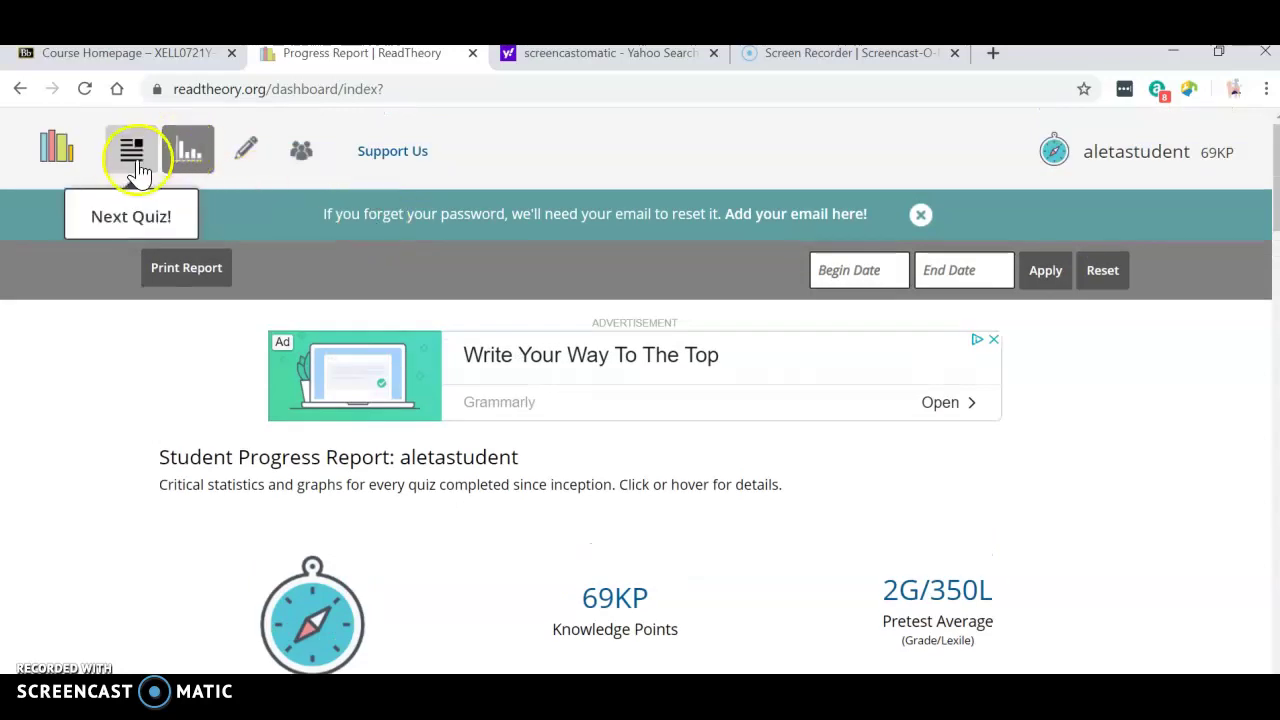
- Look over the My Writing written responses page
{"action": "left_click", "coordinate": [248, 152]}
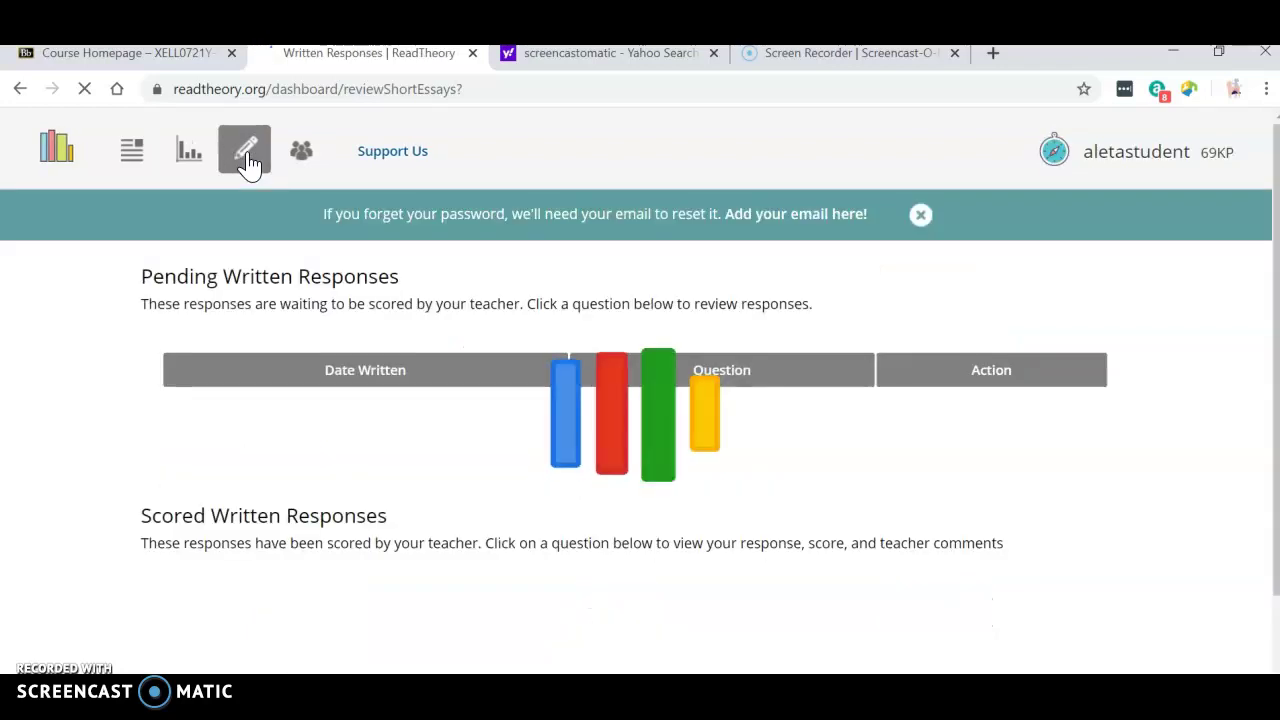
{"action": "scroll", "coordinate": [243, 163], "scroll_direction": "down", "scroll_amount": 2}
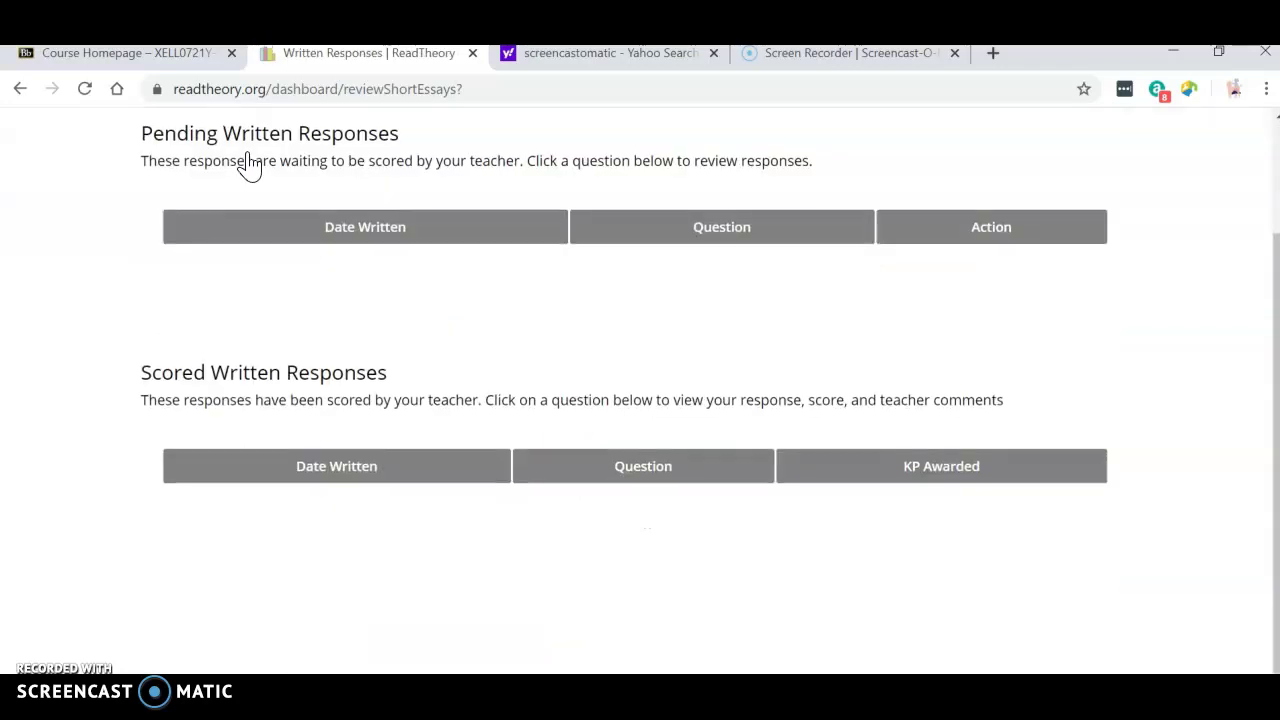
{"action": "scroll", "coordinate": [243, 163], "scroll_direction": "up", "scroll_amount": 2}
- Open My Teachers and view the one current teacher listed
{"action": "left_click", "coordinate": [301, 158]}
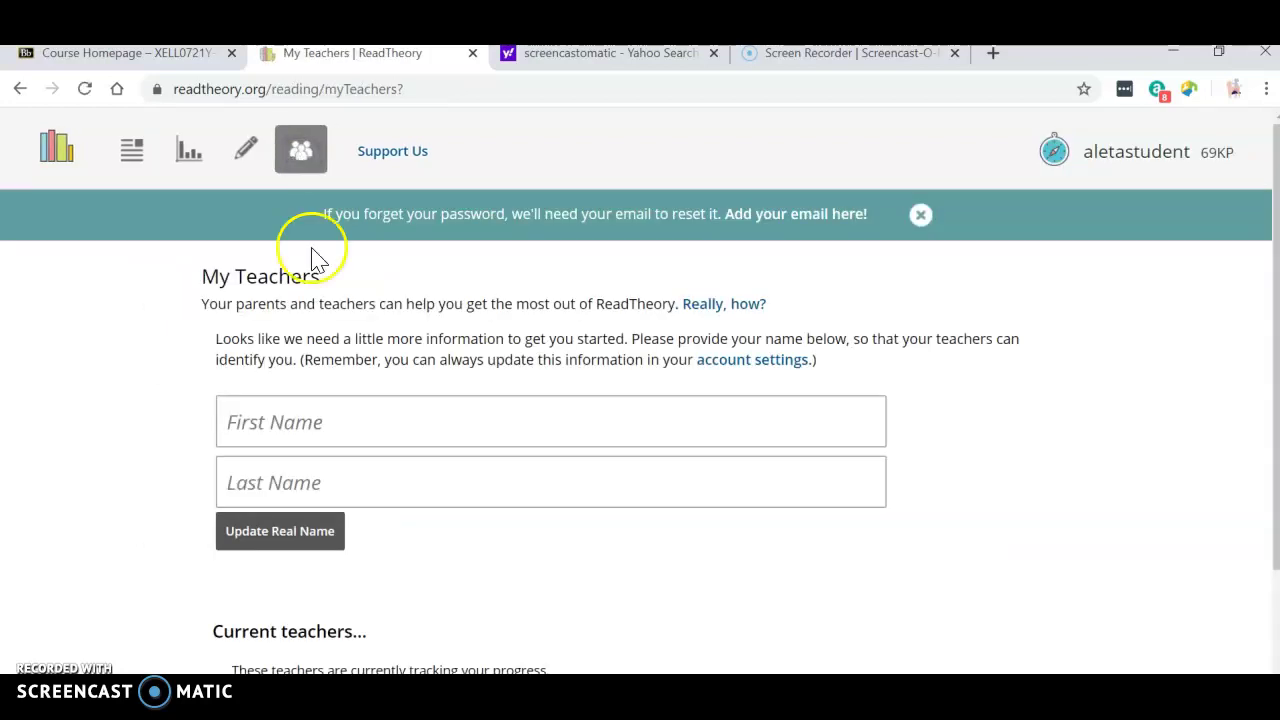
{"action": "scroll", "coordinate": [660, 535], "scroll_direction": "down", "scroll_amount": 2}
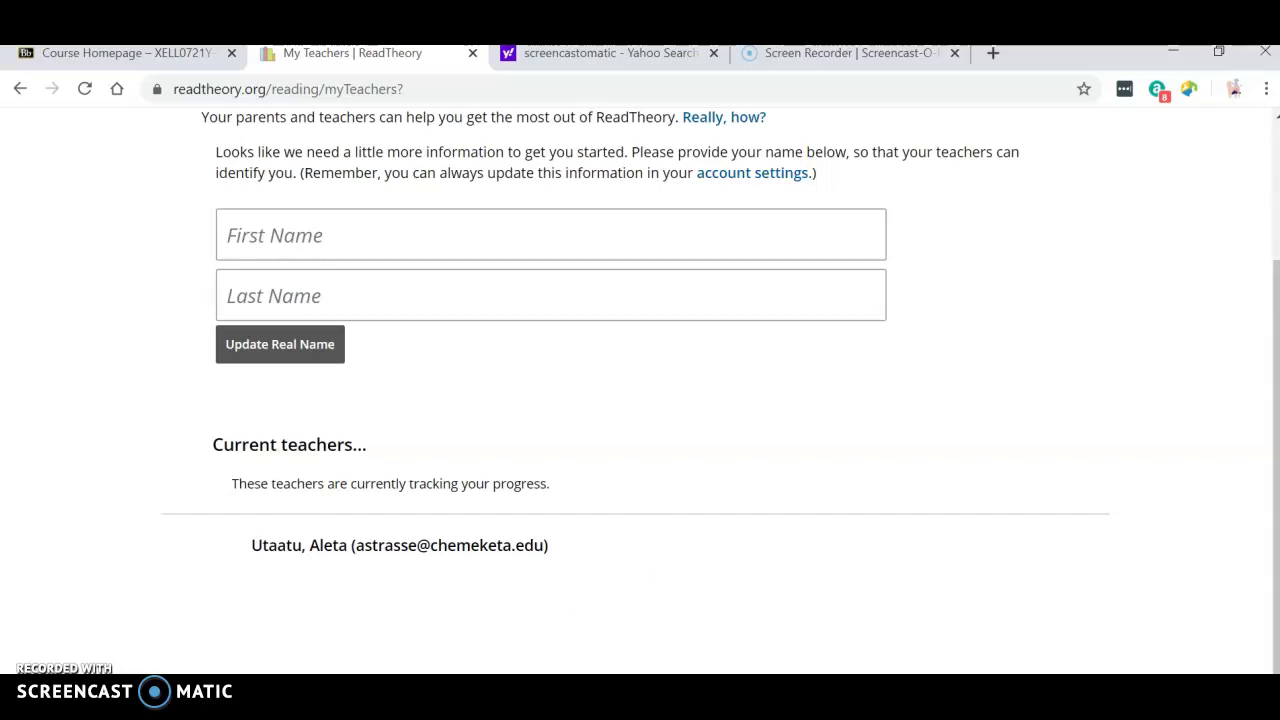
{"action": "left_click", "coordinate": [446, 658]}
{"action": "scroll", "coordinate": [325, 580], "scroll_direction": "up", "scroll_amount": 3}
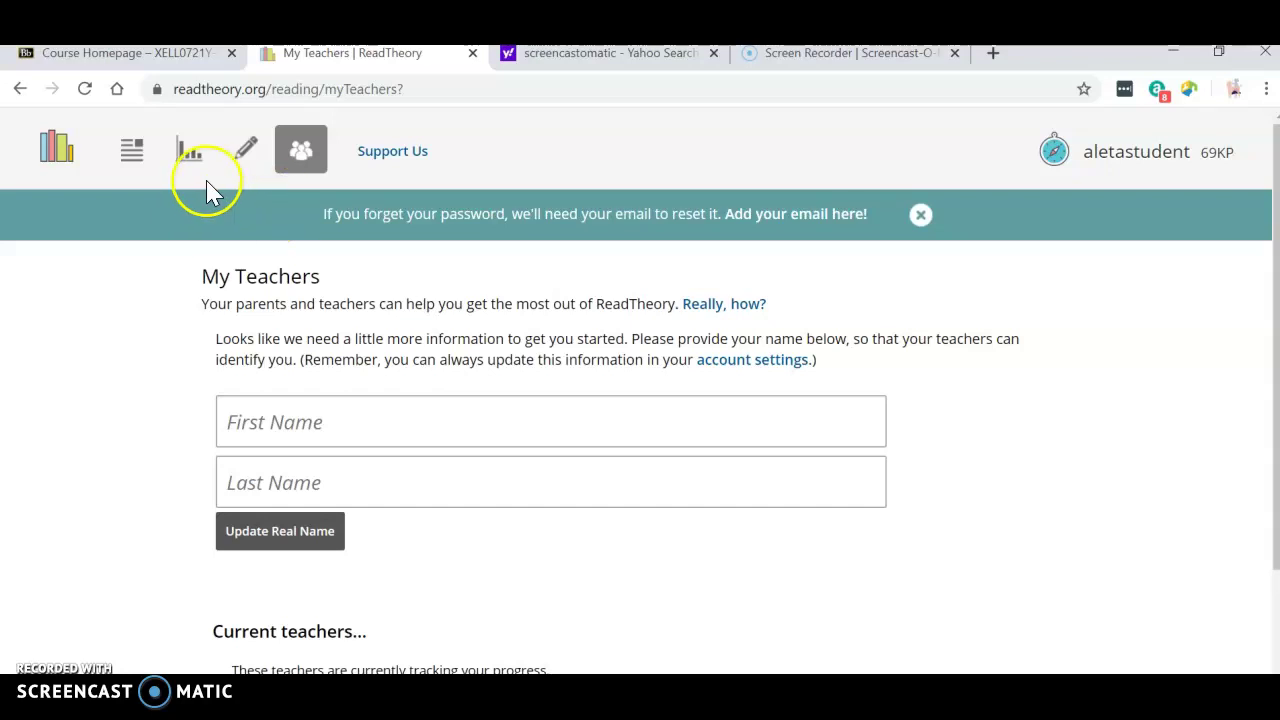
- Open the next quiz, 'Whales and Goldfish', skim the passage, and return to the Blackboard course tab
{"action": "left_click", "coordinate": [131, 160]}
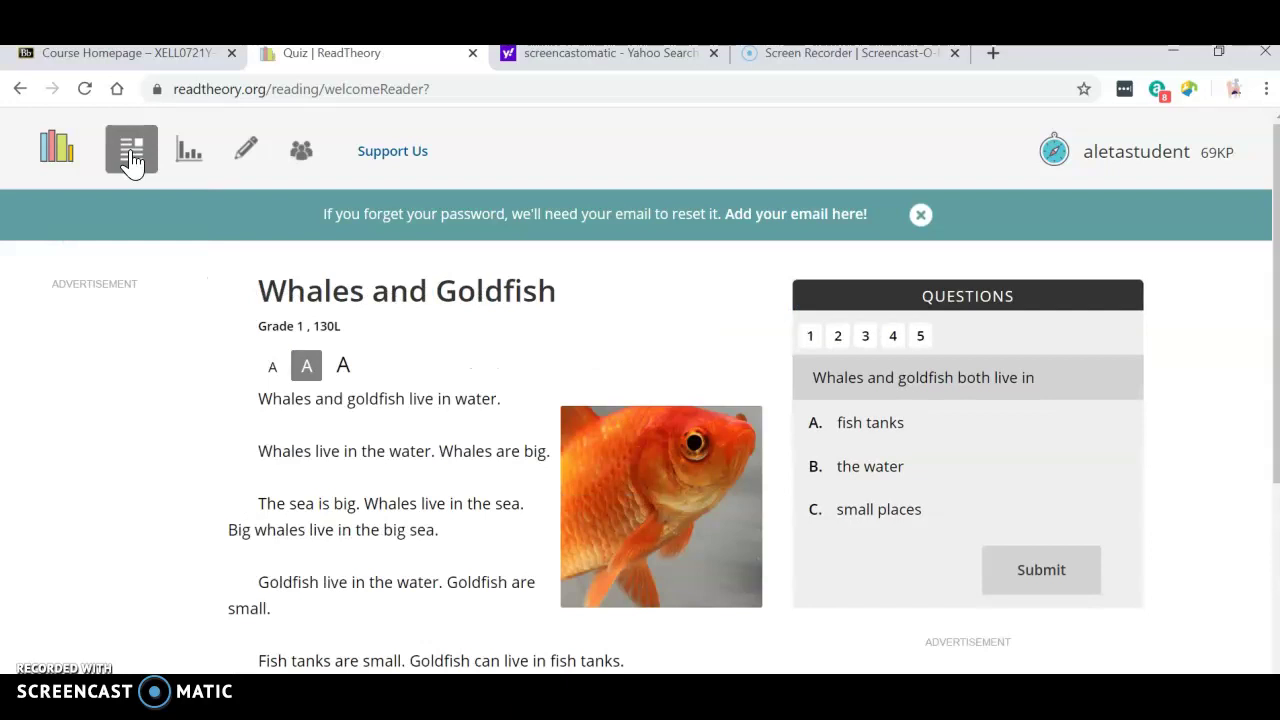
{"action": "scroll", "coordinate": [412, 385], "scroll_direction": "down", "scroll_amount": 1}
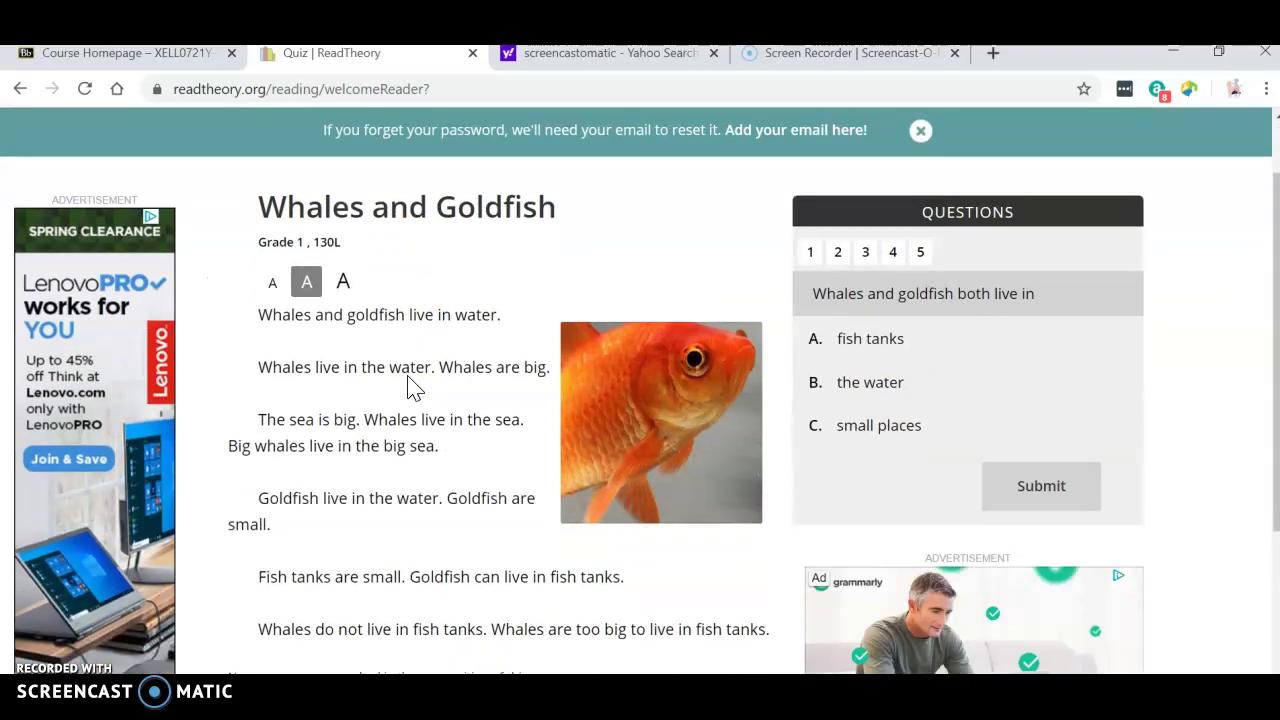
{"action": "scroll", "coordinate": [412, 385], "scroll_direction": "down", "scroll_amount": 2}
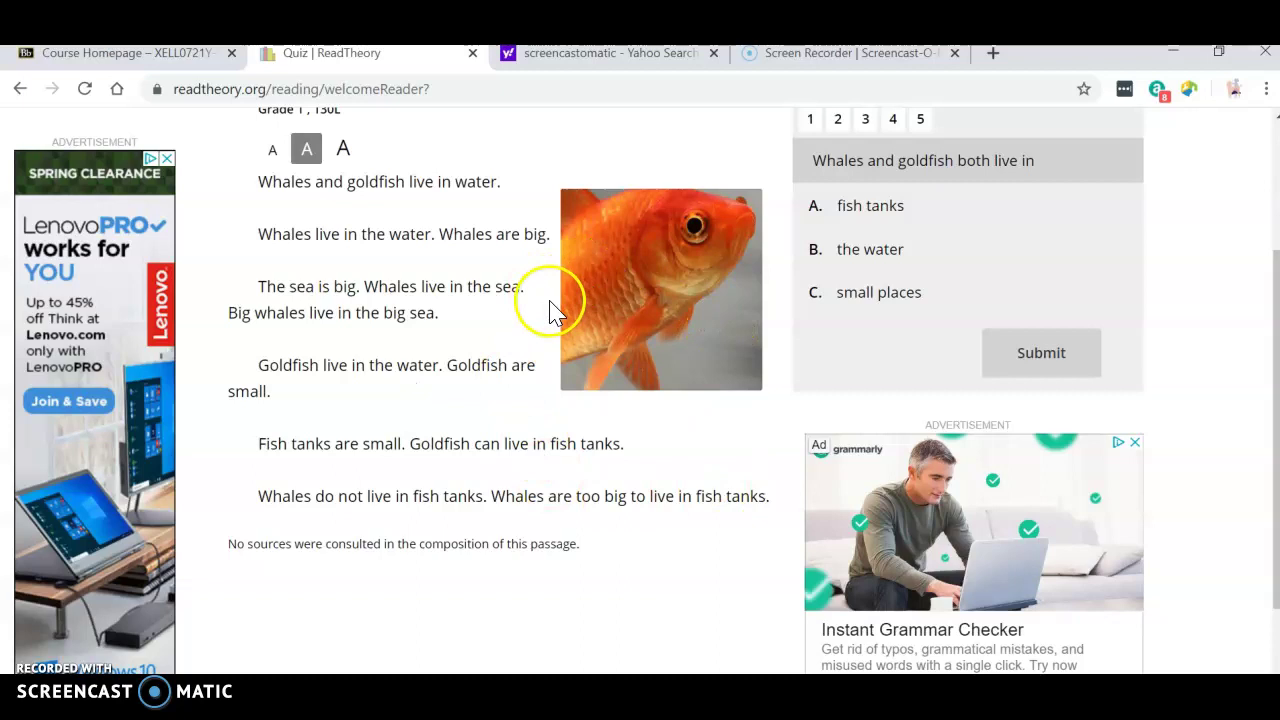
{"action": "scroll", "coordinate": [555, 312], "scroll_direction": "up", "scroll_amount": 3}
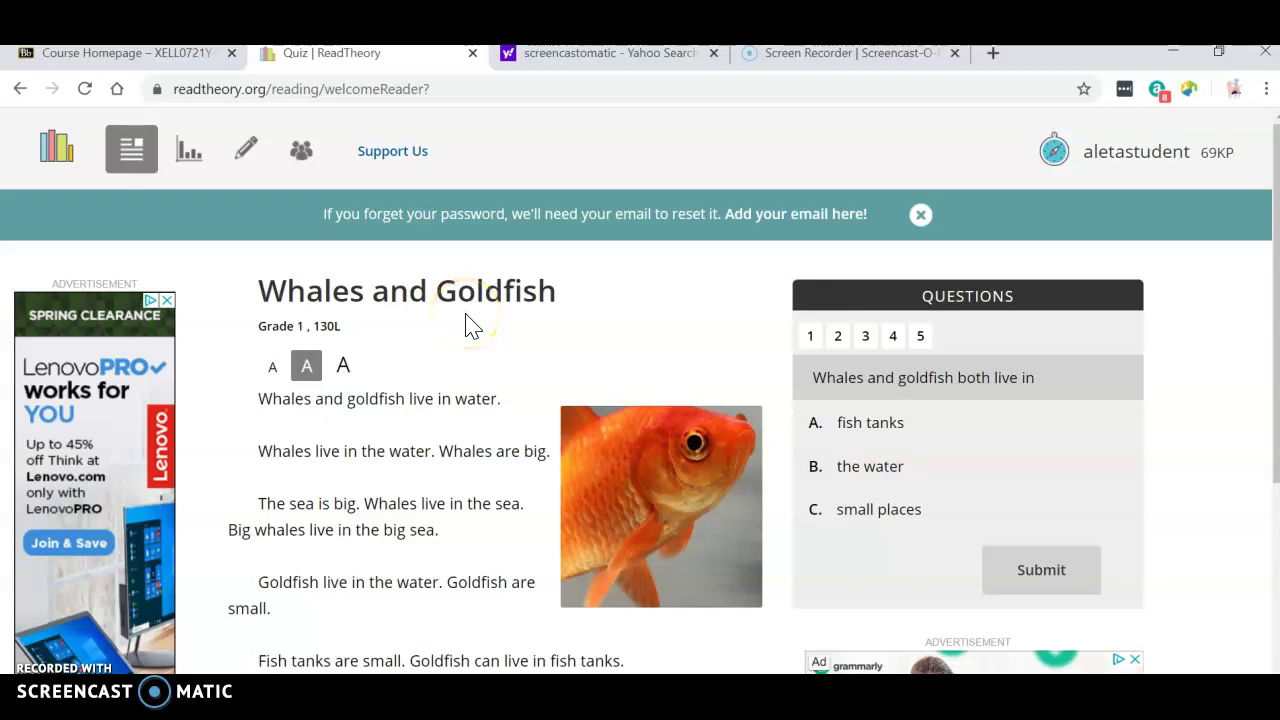
{"action": "left_click", "coordinate": [108, 58]}
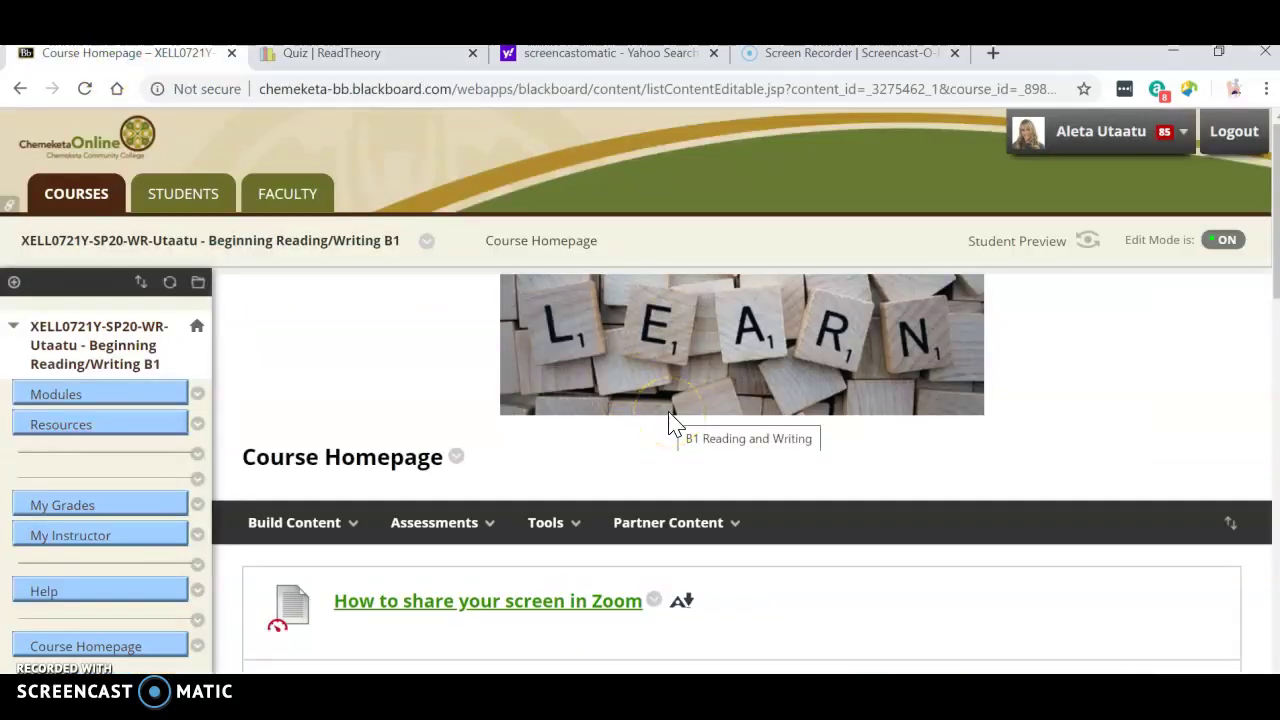
- Turn on Student Preview and open Week 4's Student Weekly Journal module
{"action": "left_click", "coordinate": [1078, 241]}
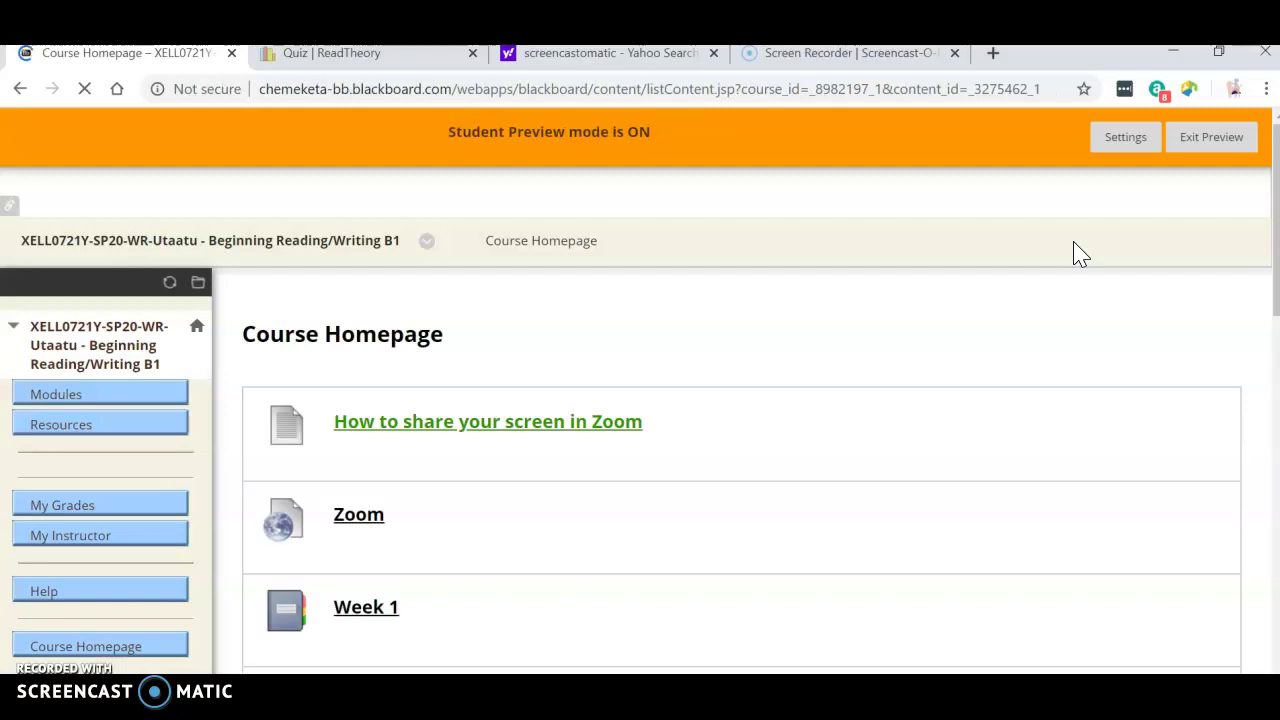
{"action": "left_click", "coordinate": [563, 406]}
{"action": "scroll", "coordinate": [563, 410], "scroll_direction": "down", "scroll_amount": 6}
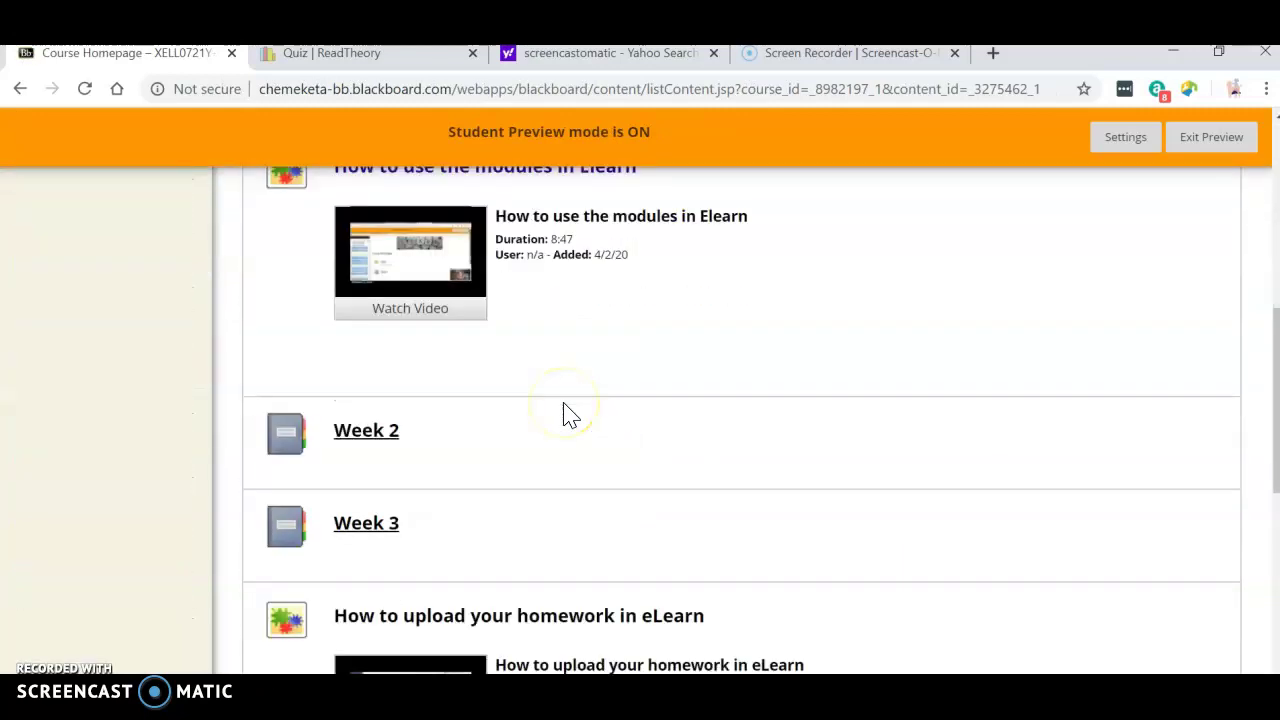
{"action": "scroll", "coordinate": [563, 410], "scroll_direction": "down", "scroll_amount": 3}
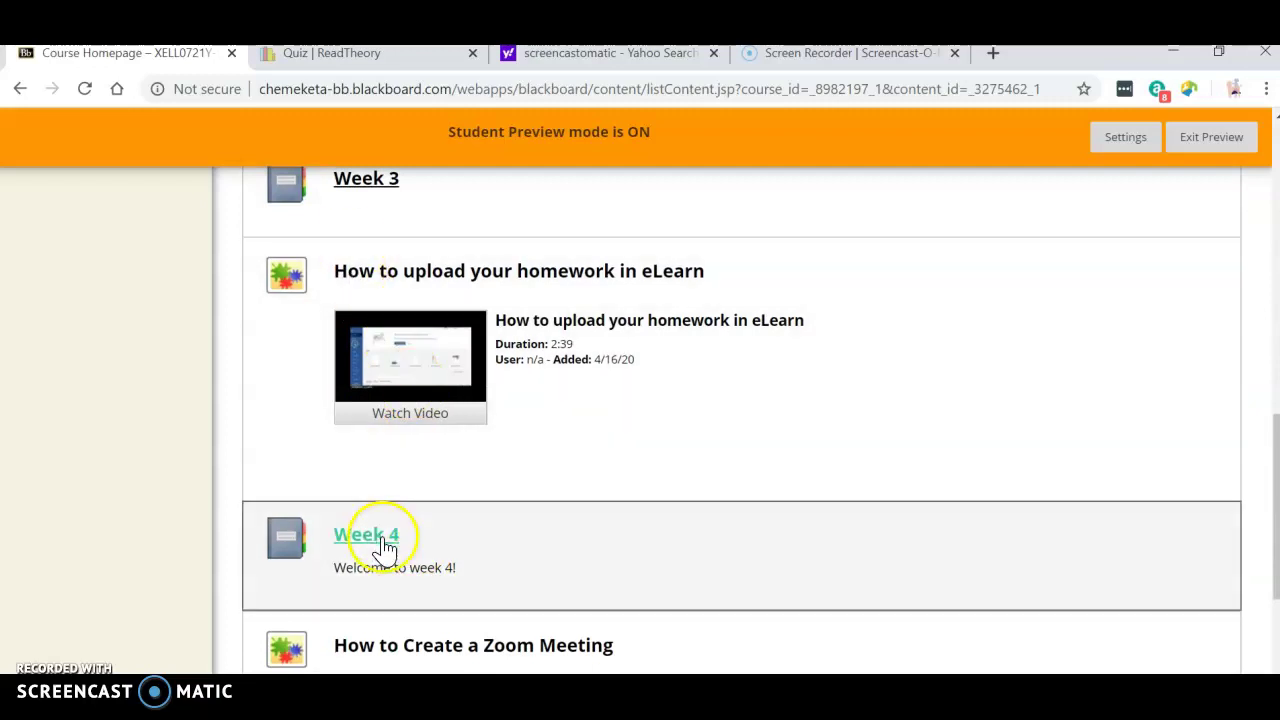
{"action": "left_click", "coordinate": [381, 541]}
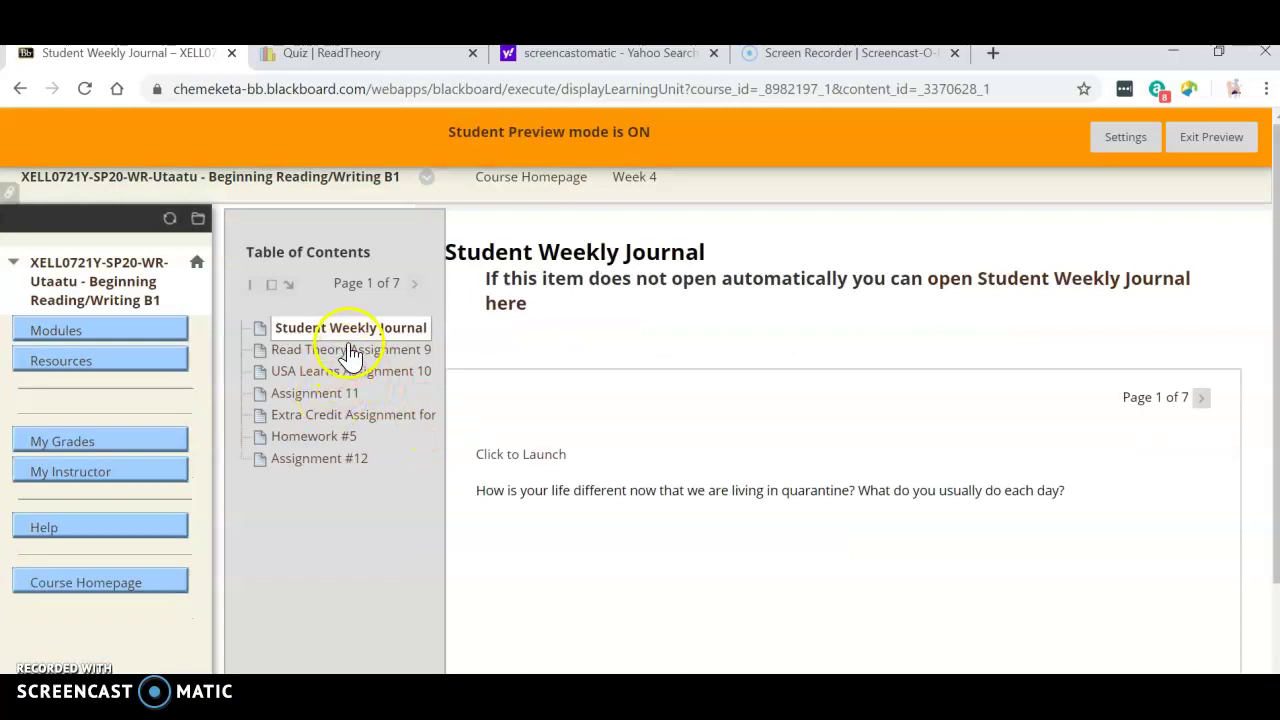
- Open Read Theory Assignment 9 and write 'Whales and Goldfish' as the text submission
{"action": "left_click", "coordinate": [350, 355]}
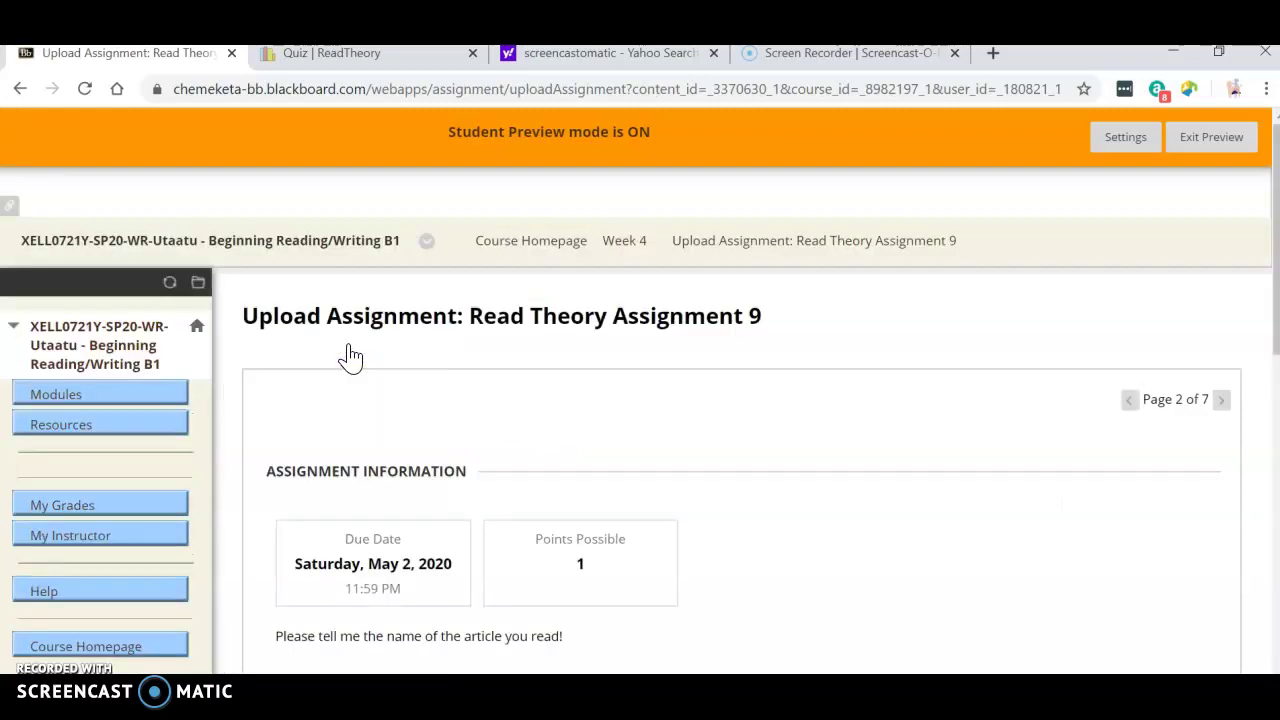
{"action": "scroll", "coordinate": [350, 357], "scroll_direction": "down", "scroll_amount": 3}
{"action": "scroll", "coordinate": [348, 357], "scroll_direction": "down", "scroll_amount": 1}
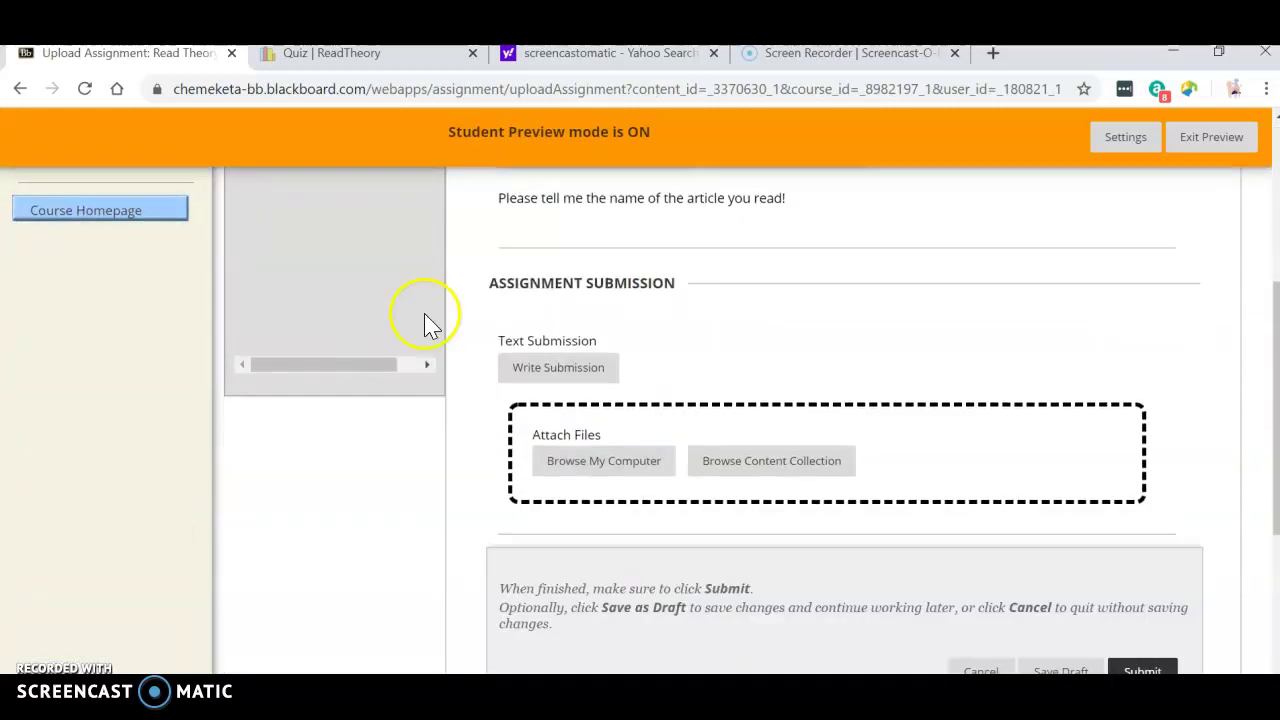
{"action": "left_click", "coordinate": [540, 376]}
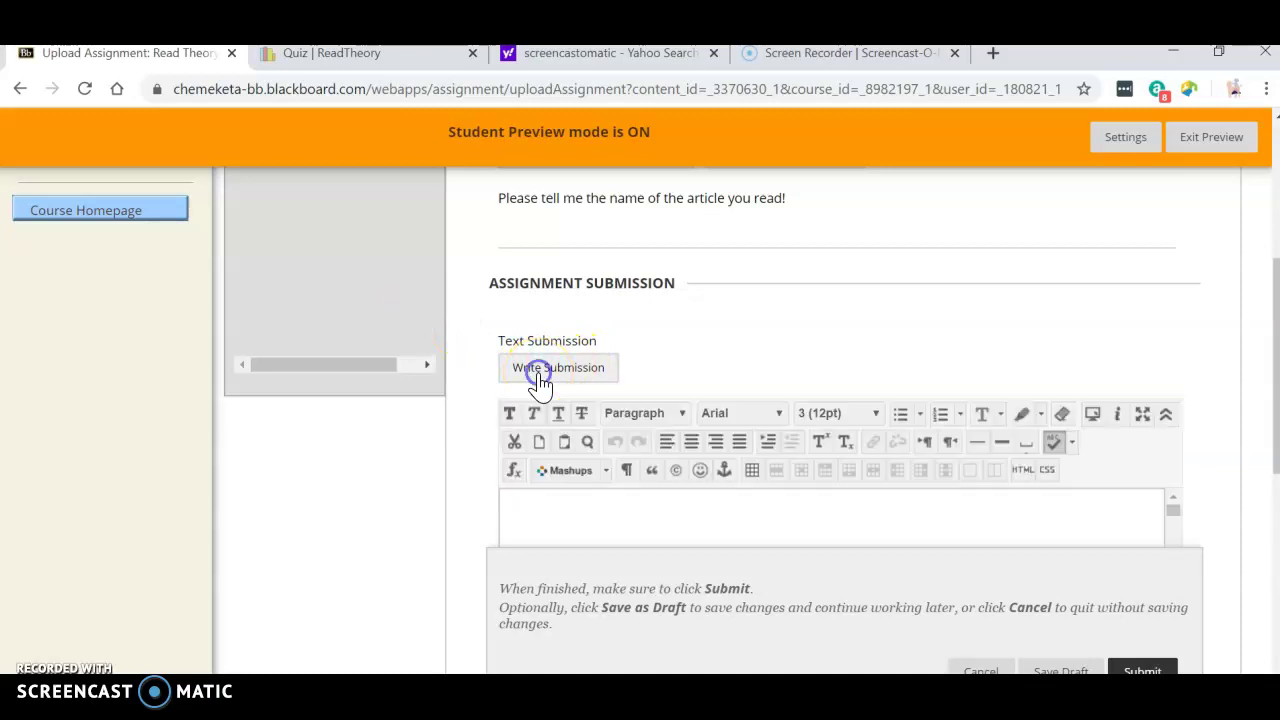
{"action": "left_click", "coordinate": [570, 510]}
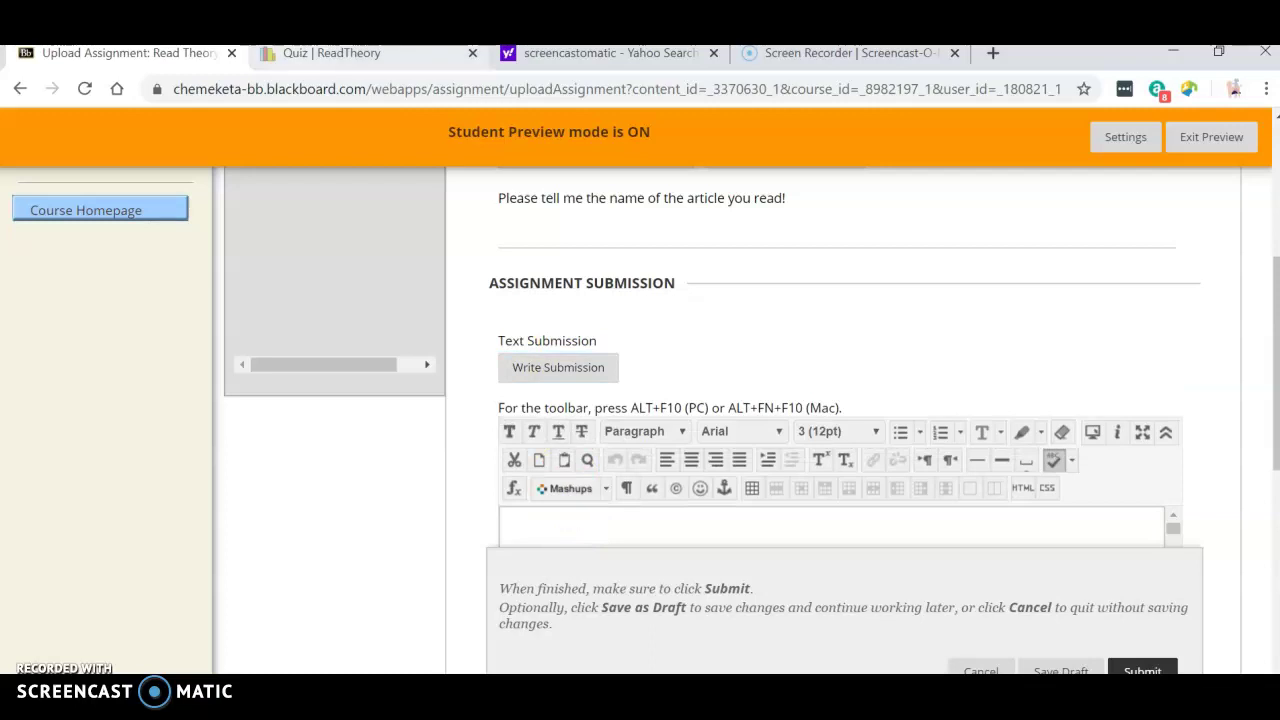
{"action": "left_click", "coordinate": [325, 55]}
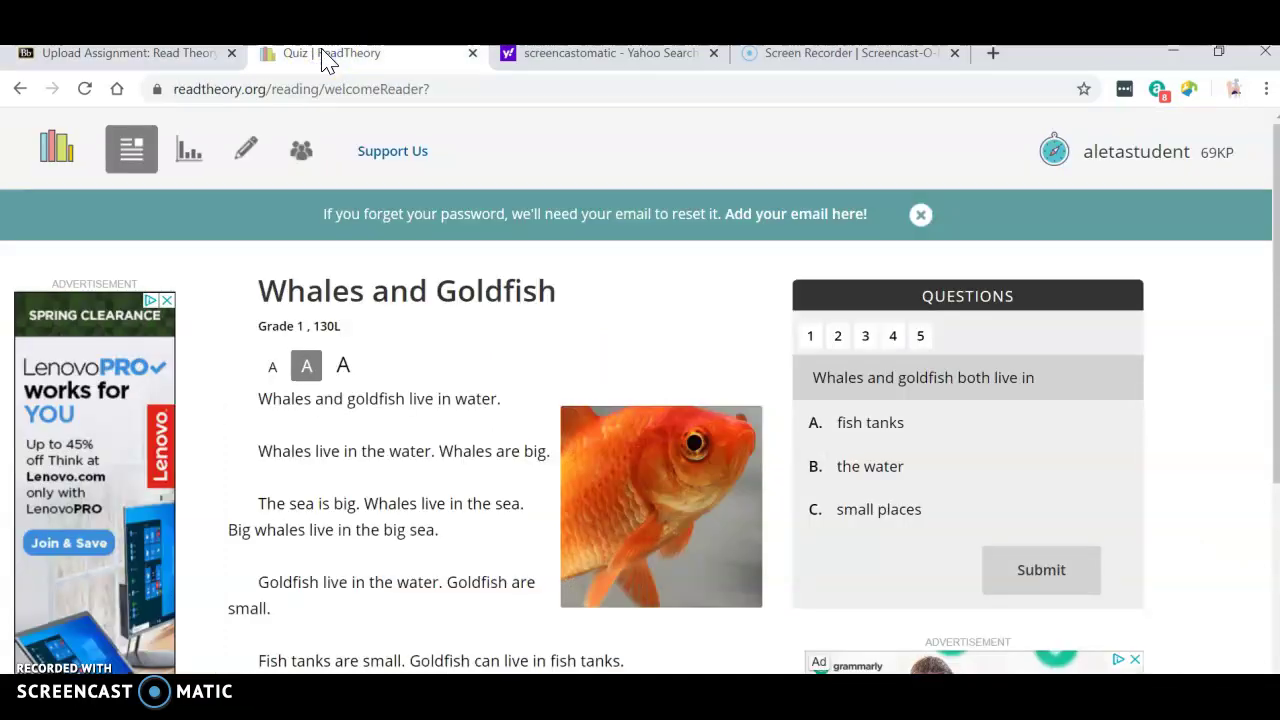
{"action": "left_click", "coordinate": [141, 59]}
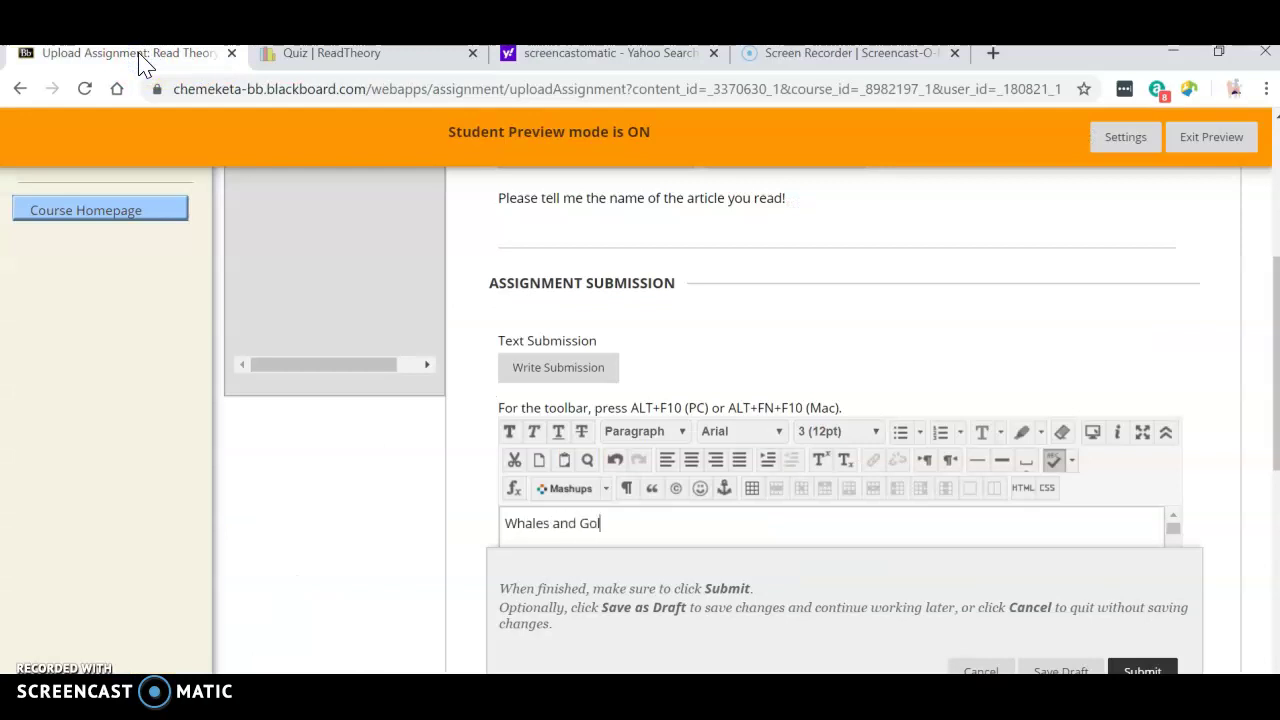
{"action": "left_click", "coordinate": [576, 82]}
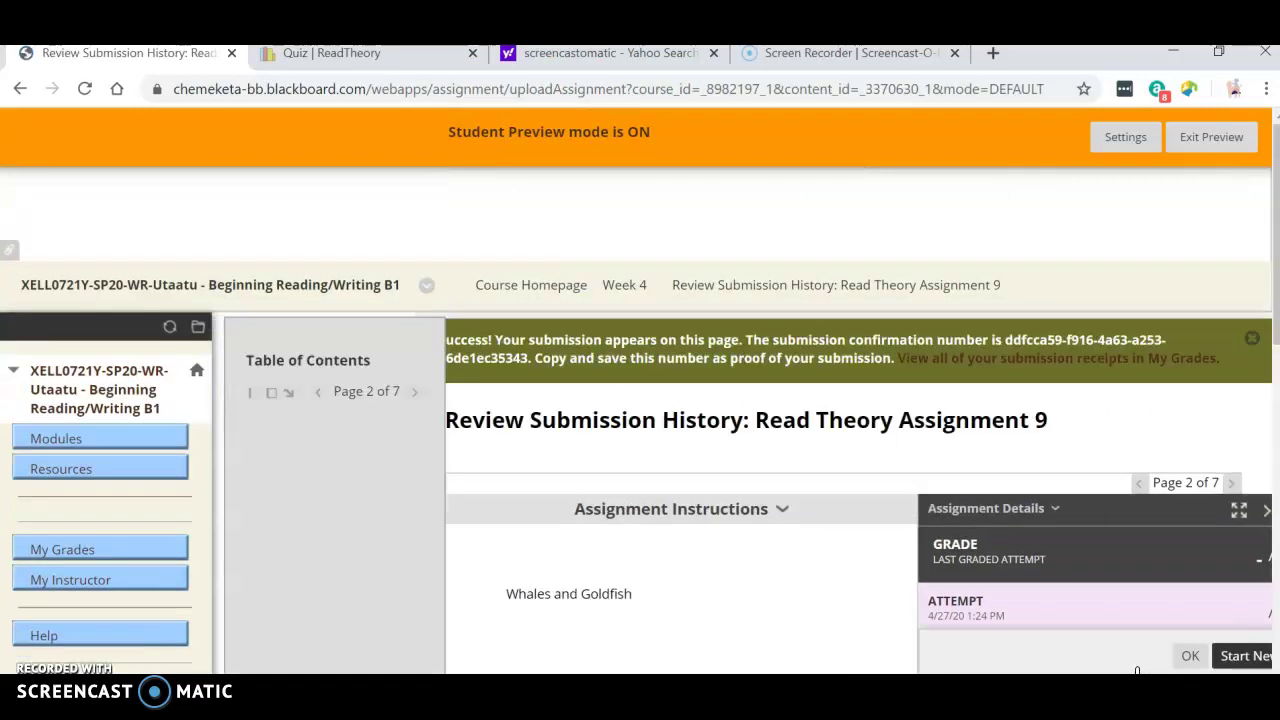
- Confirm the assignment submission and switch back to the ReadTheory Whales and Goldfish quiz
{"action": "left_click", "coordinate": [655, 447]}
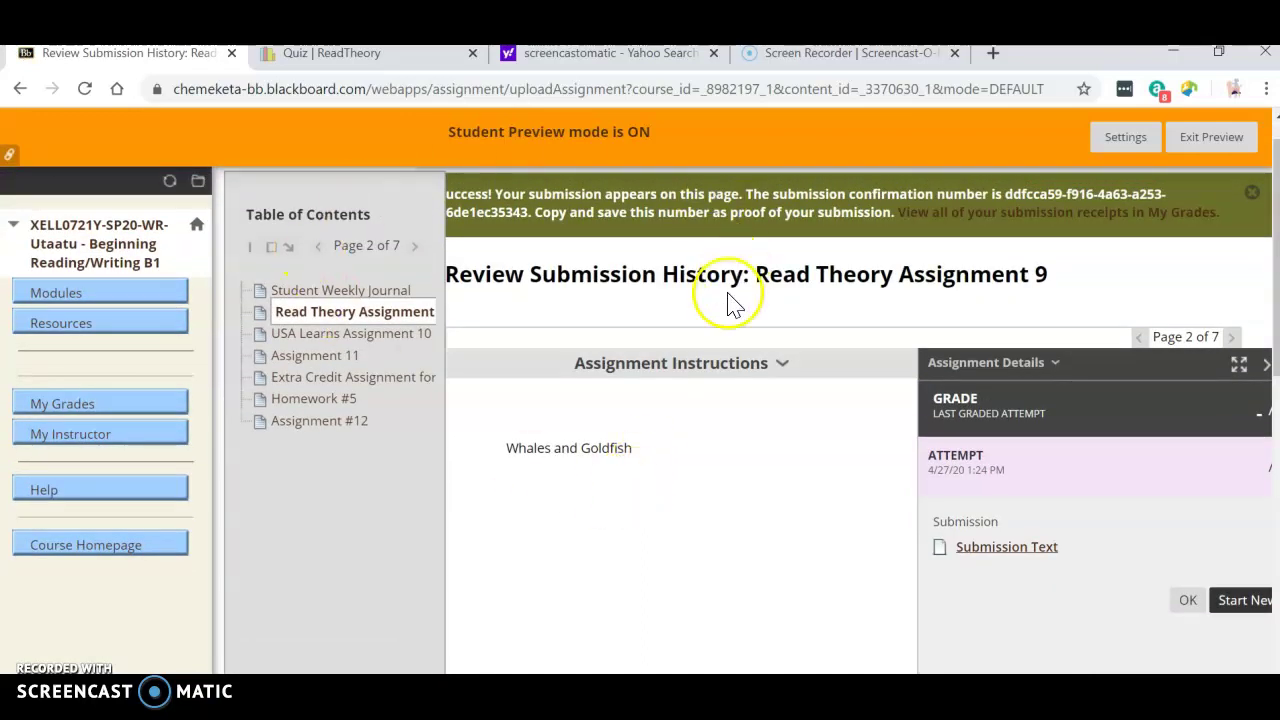
{"action": "left_click", "coordinate": [352, 58]}
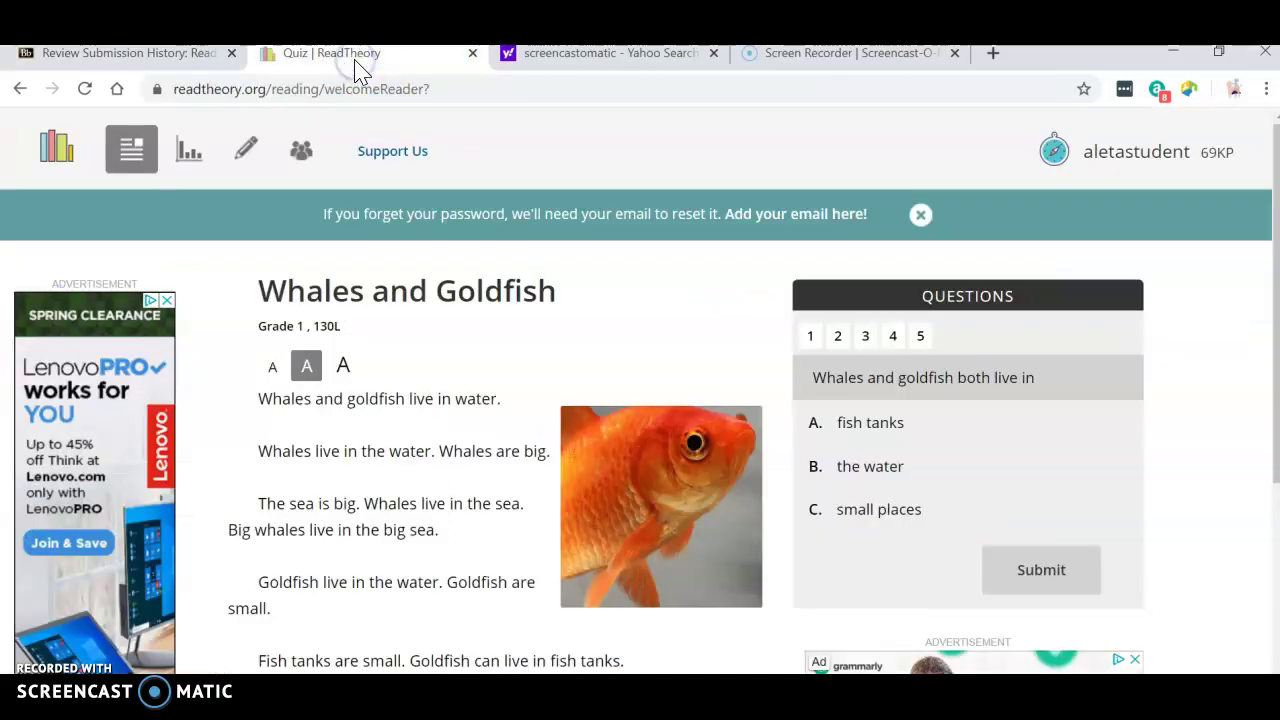